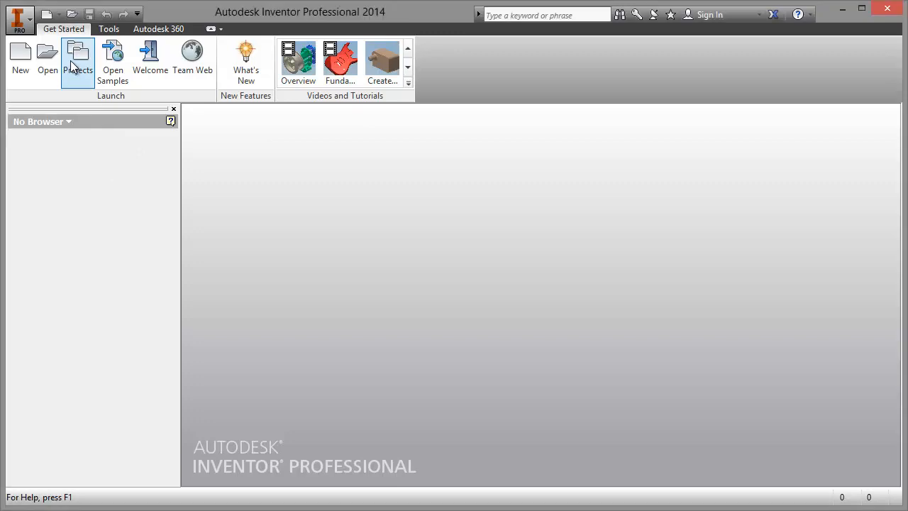
Step: Create a new single-user project named Bracket, including its new workspace folder
click(70, 60)
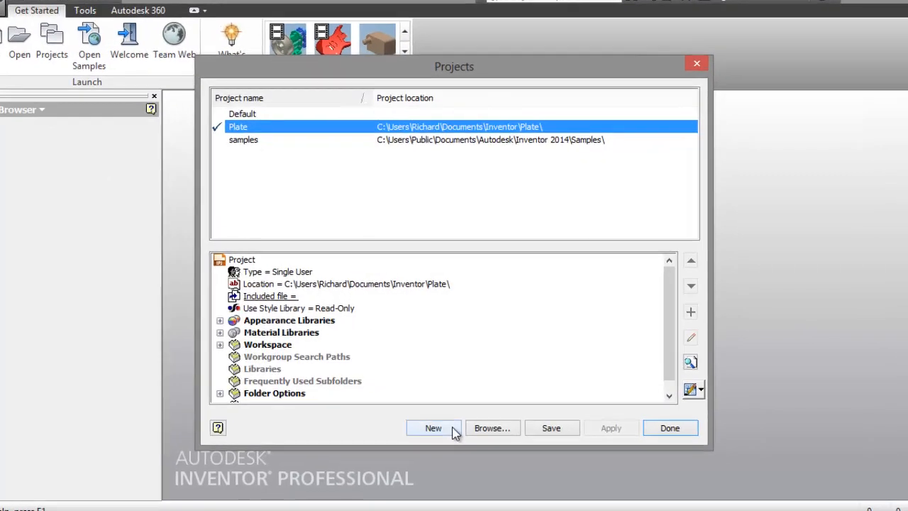
click(434, 419)
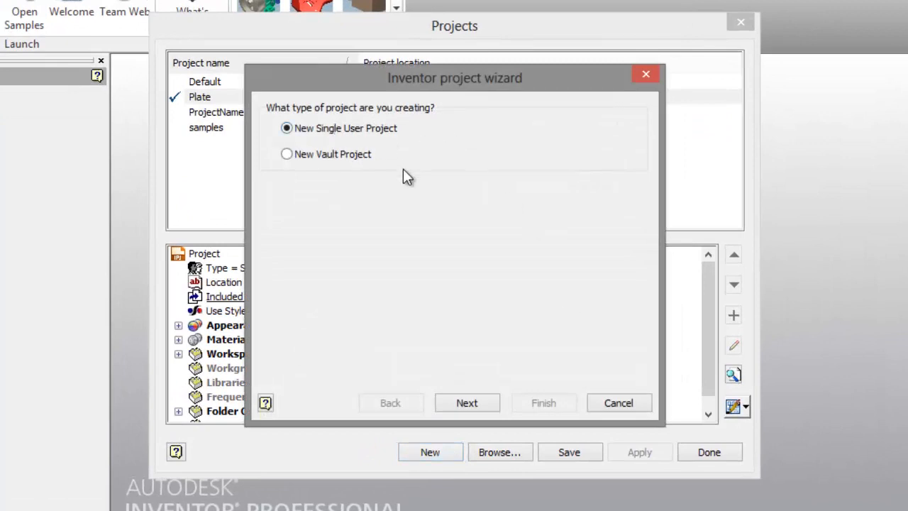
click(478, 402)
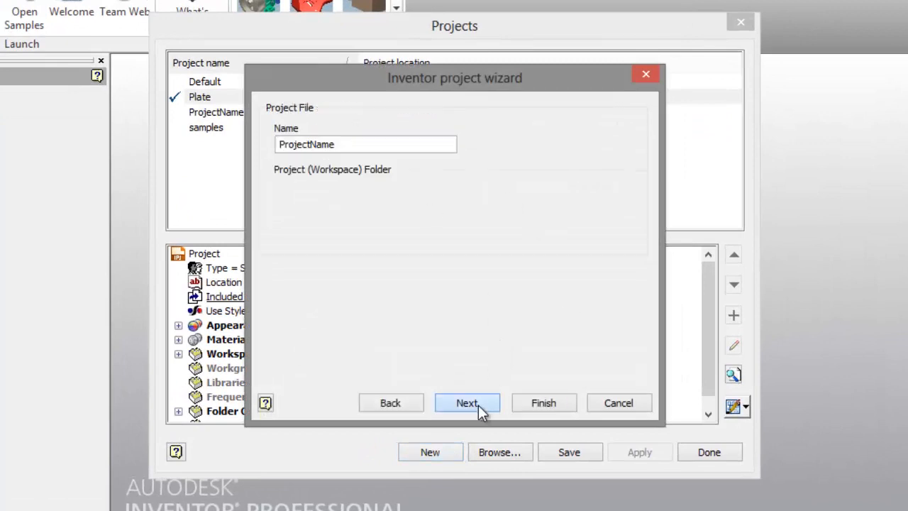
double_click(386, 140)
text(Brackey)
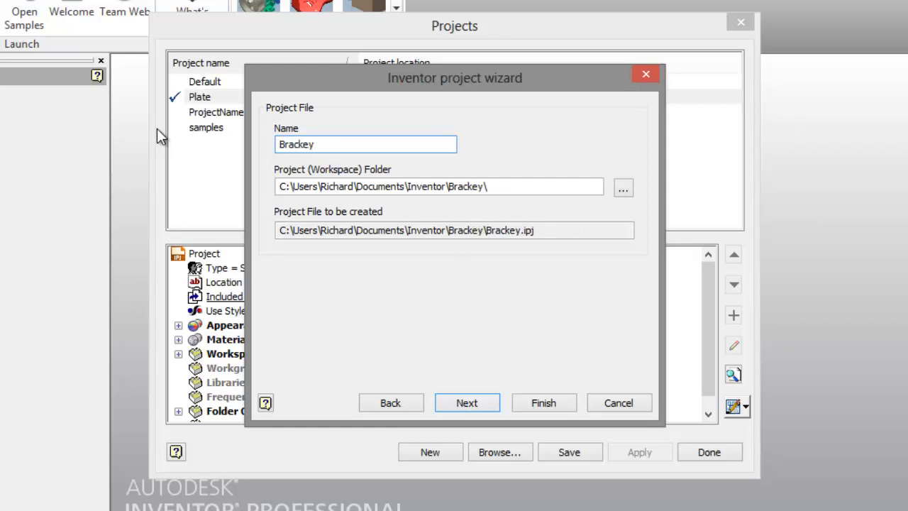
key(BackSpace)
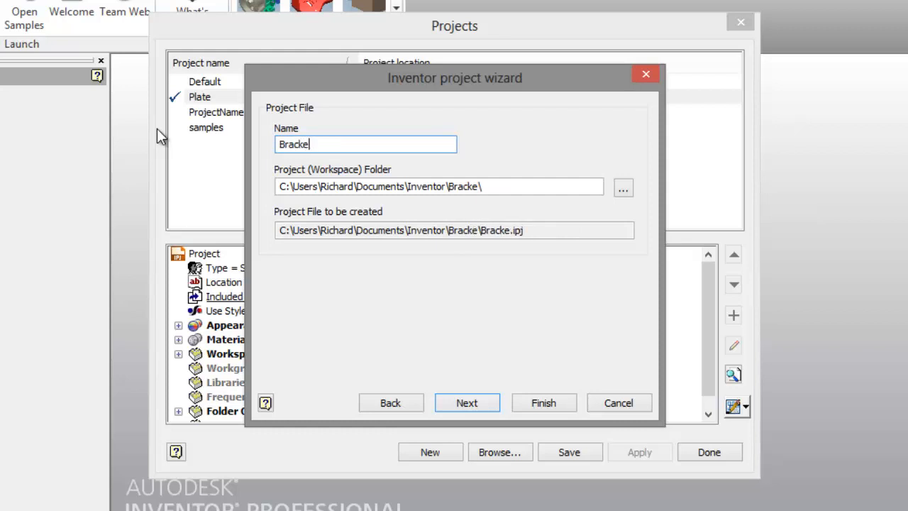
text(t)
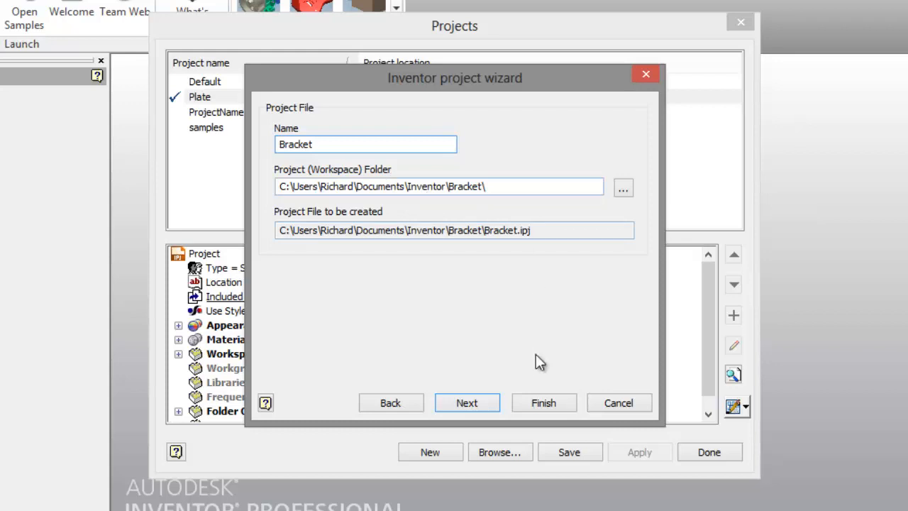
click(472, 402)
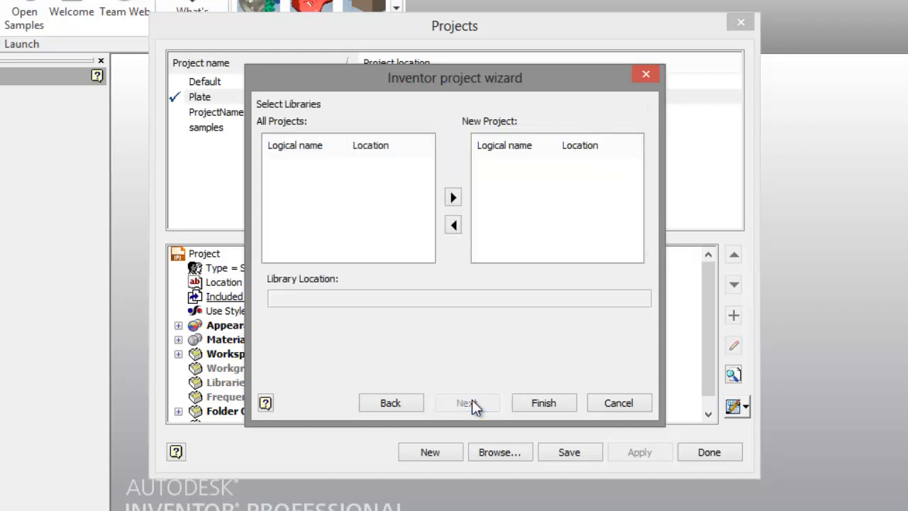
click(542, 402)
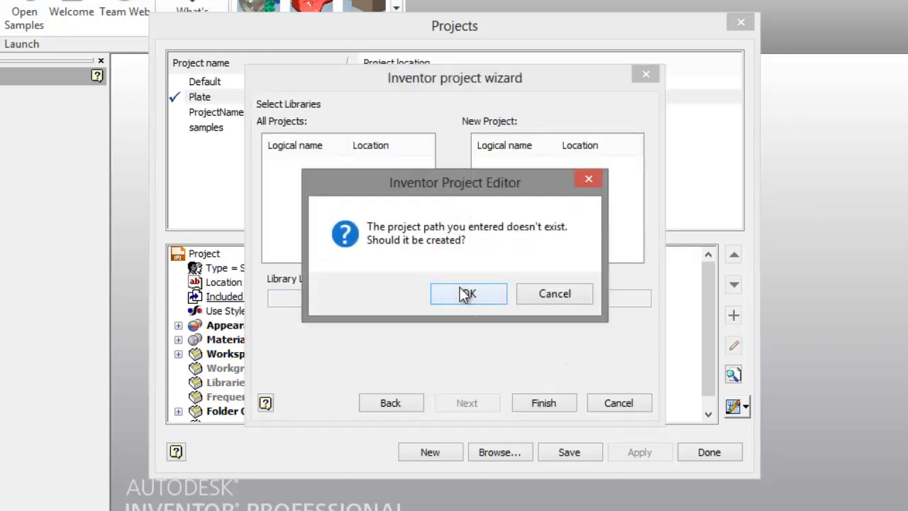
click(459, 288)
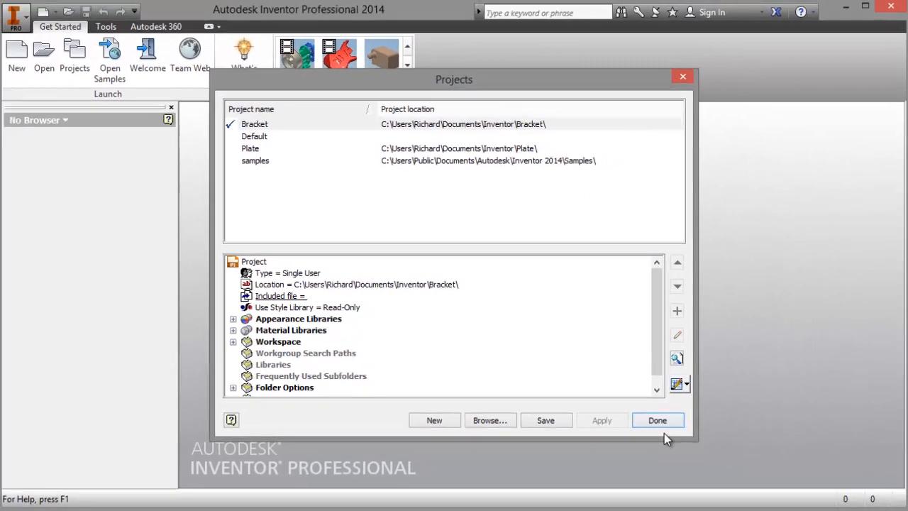
click(663, 422)
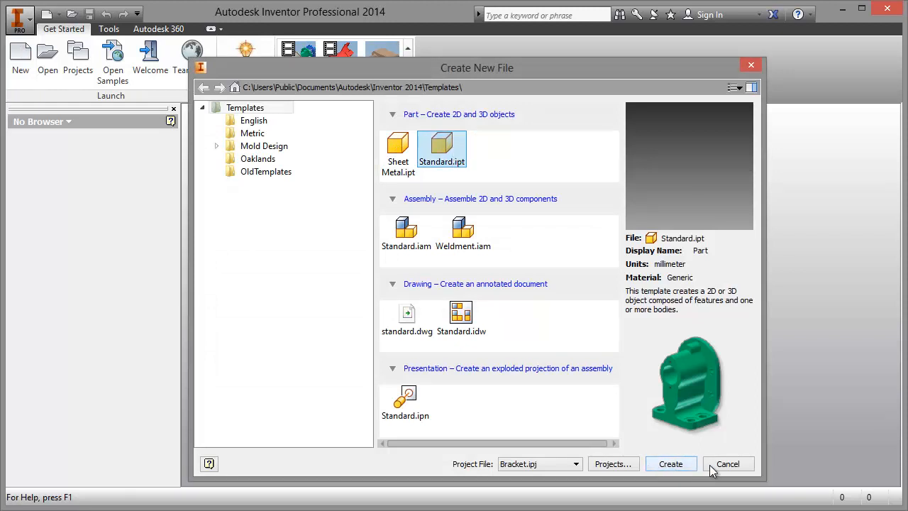
Step: Start a new part from Standard.ipt and sketch a two-point rectangle about 34 by 30 mm around the origin
click(676, 466)
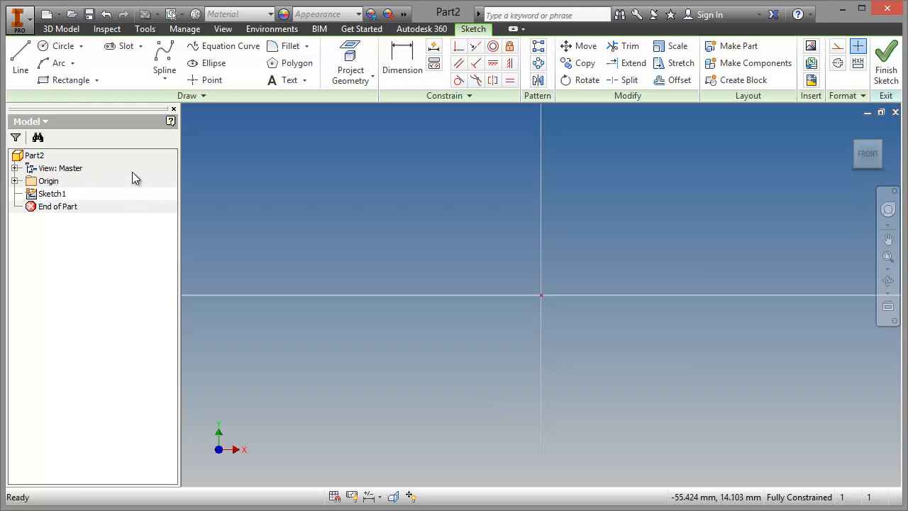
click(71, 79)
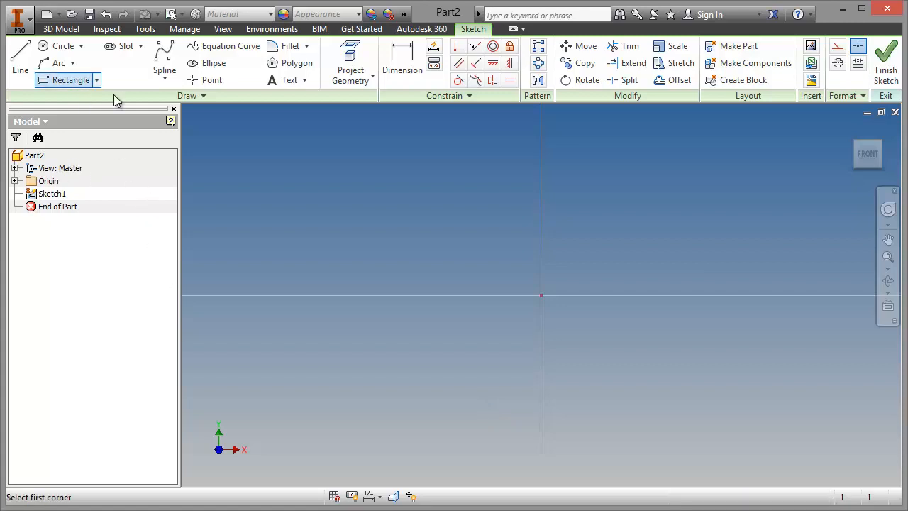
click(421, 200)
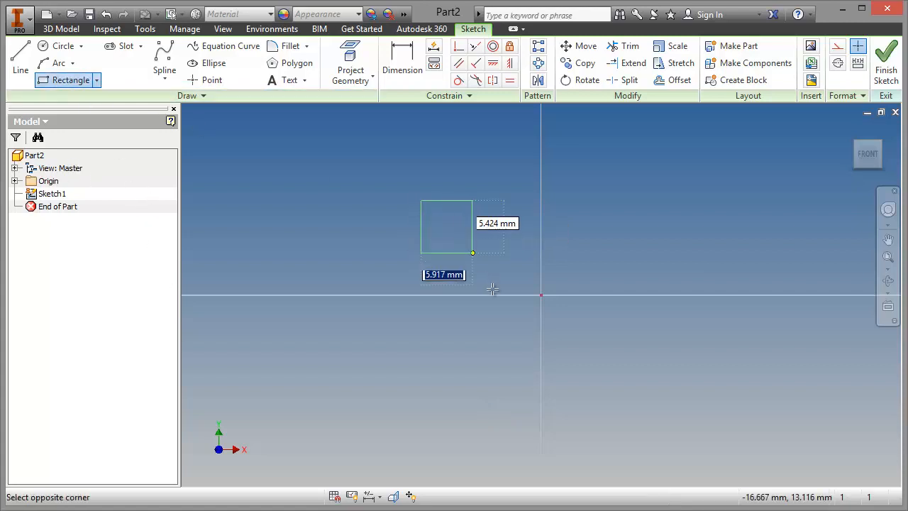
click(663, 416)
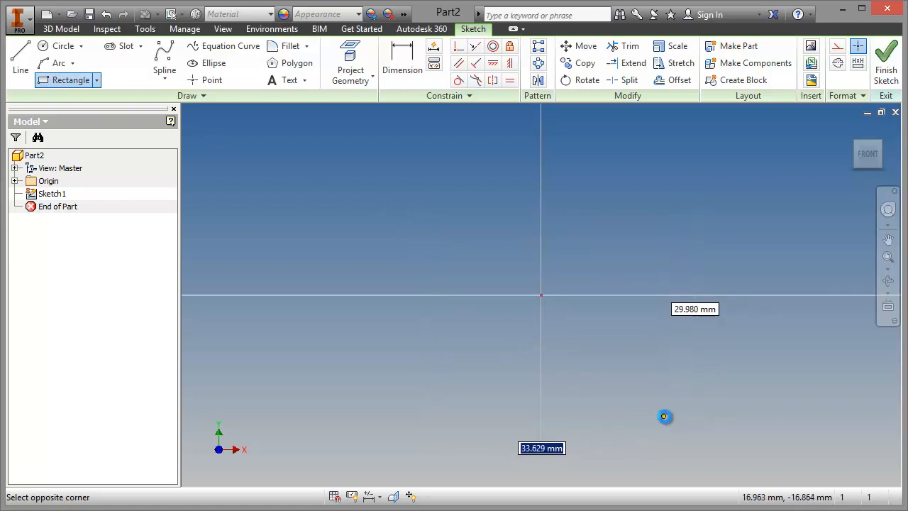
right_click(716, 321)
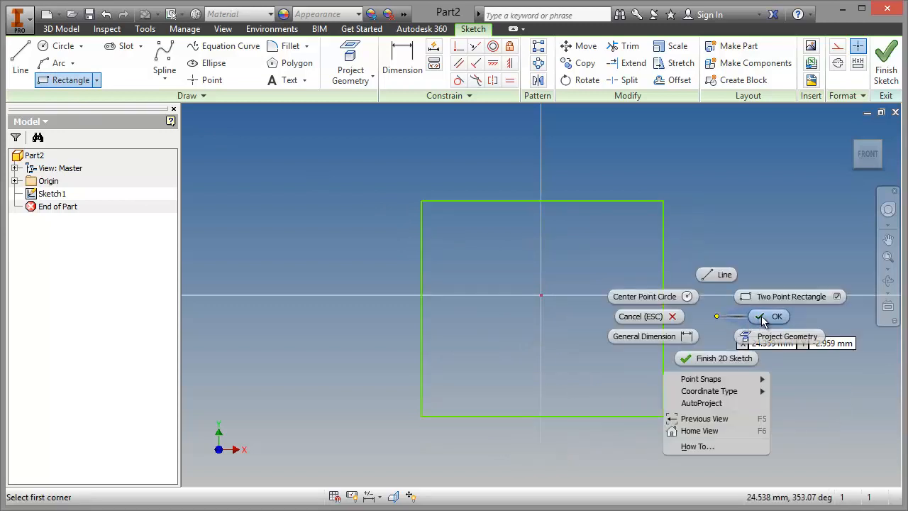
click(765, 320)
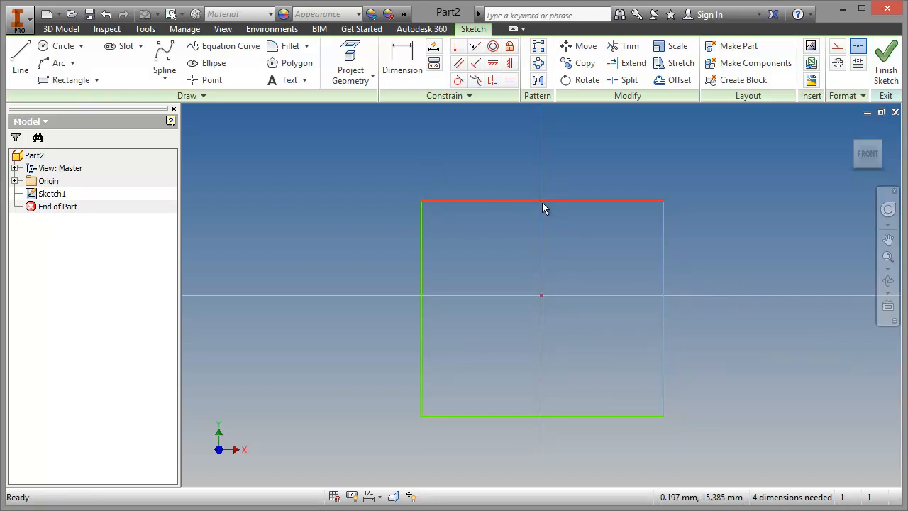
Step: Stretch the rectangle's top and right edges outward, then align its top and left edge midpoints with the origin using vertical and horizontal constraints
drag(543, 202, 567, 164)
drag(663, 233, 693, 239)
click(509, 63)
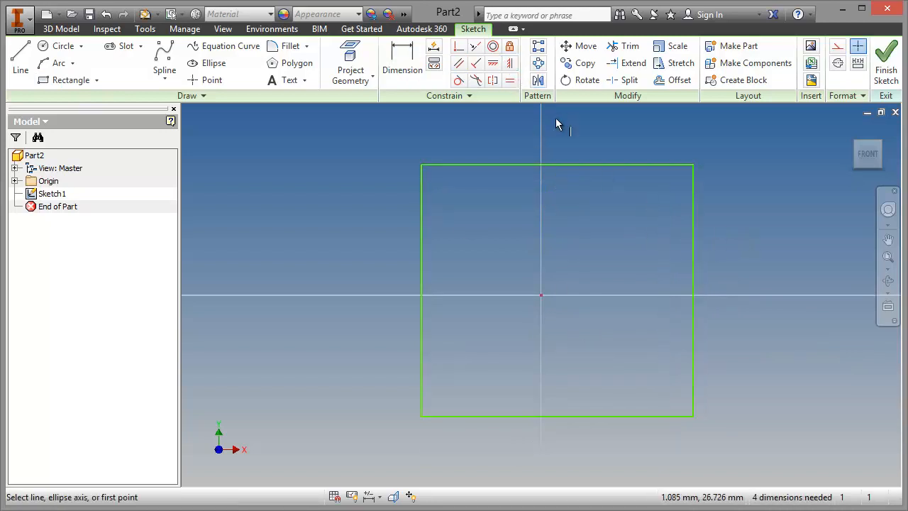
click(543, 295)
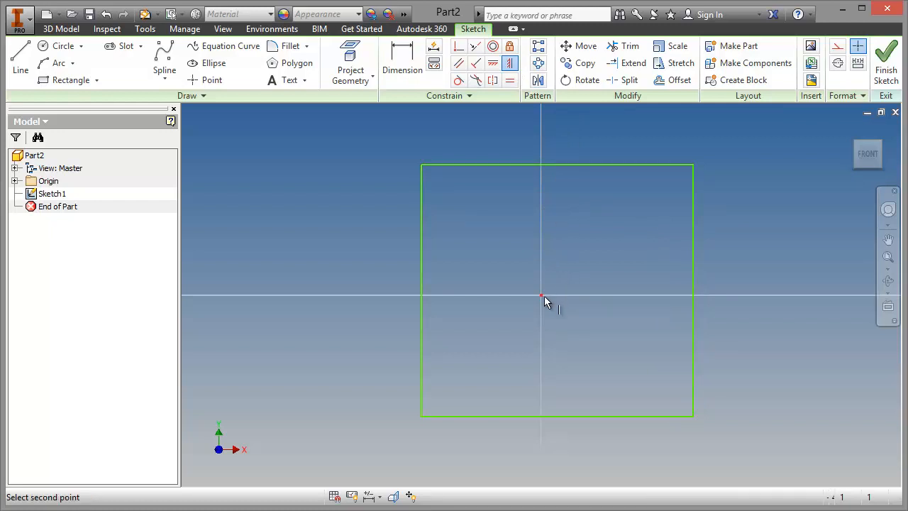
click(557, 166)
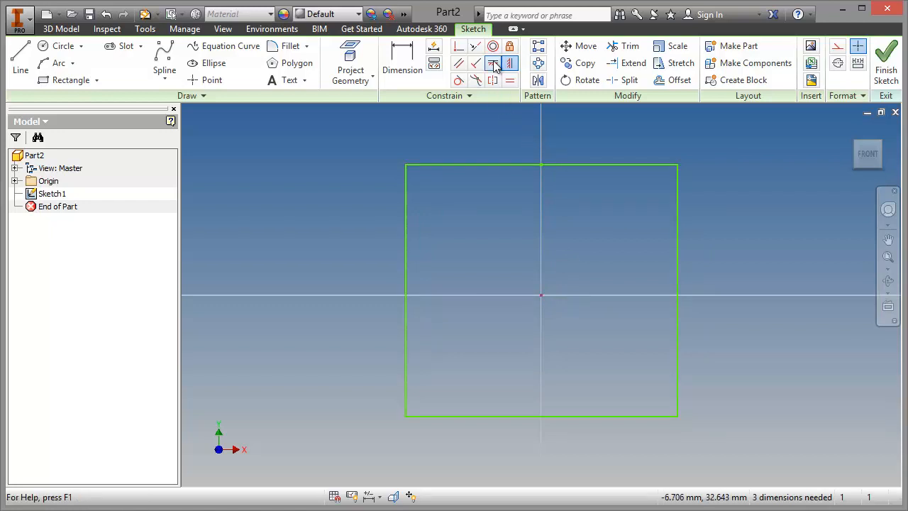
click(542, 295)
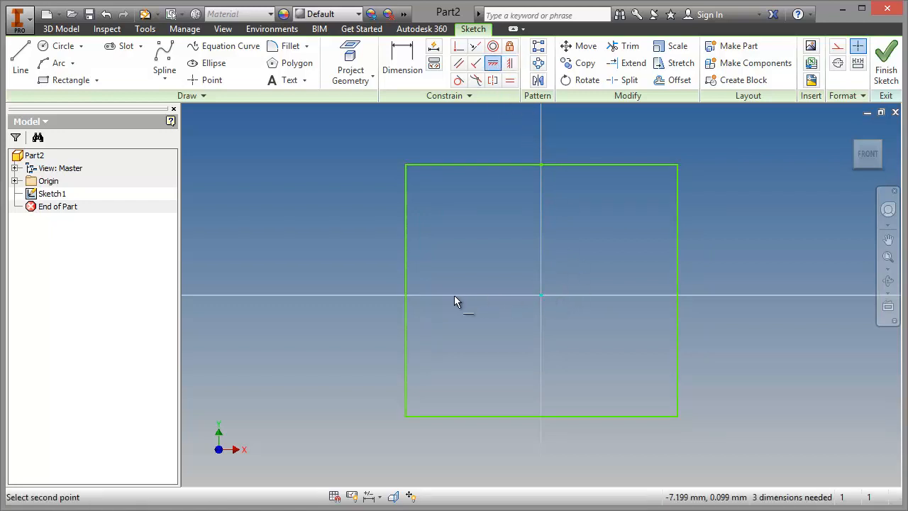
click(405, 290)
right_click(513, 234)
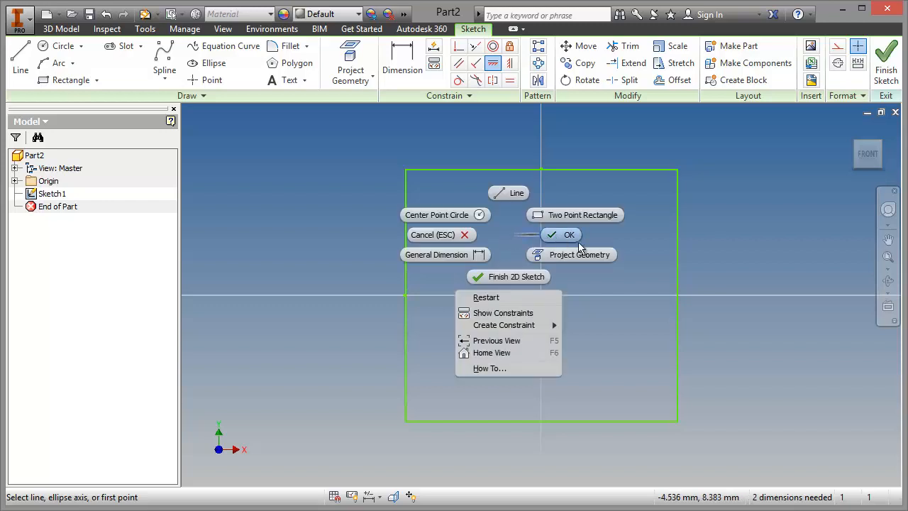
click(569, 234)
Step: Test the rectangle's centring constraints by pulling its right and top edges inward
drag(678, 198, 657, 211)
mouse_move(595, 170)
mouse_down()
mouse_move(602, 139)
mouse_move(604, 212)
mouse_move(597, 171)
mouse_up()
mouse_move(656, 199)
mouse_down()
mouse_move(670, 201)
mouse_move(653, 197)
mouse_up()
drag(611, 169, 611, 186)
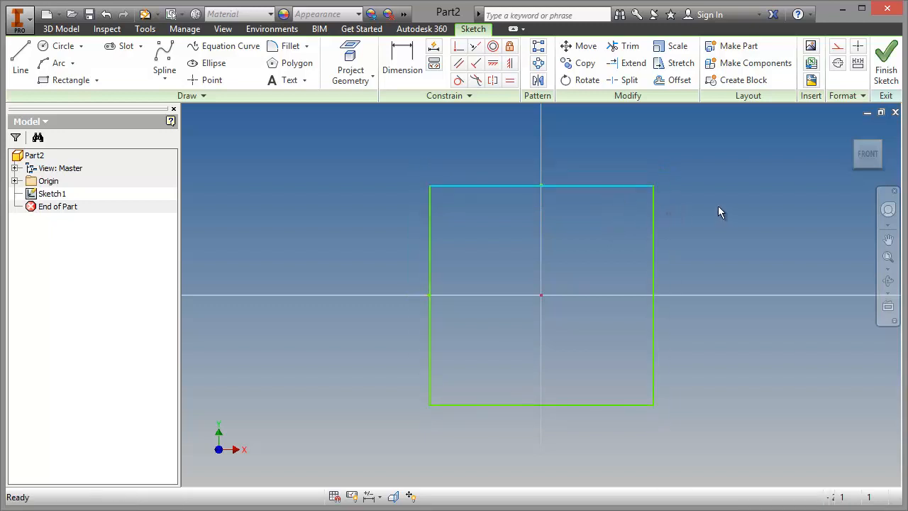
click(717, 206)
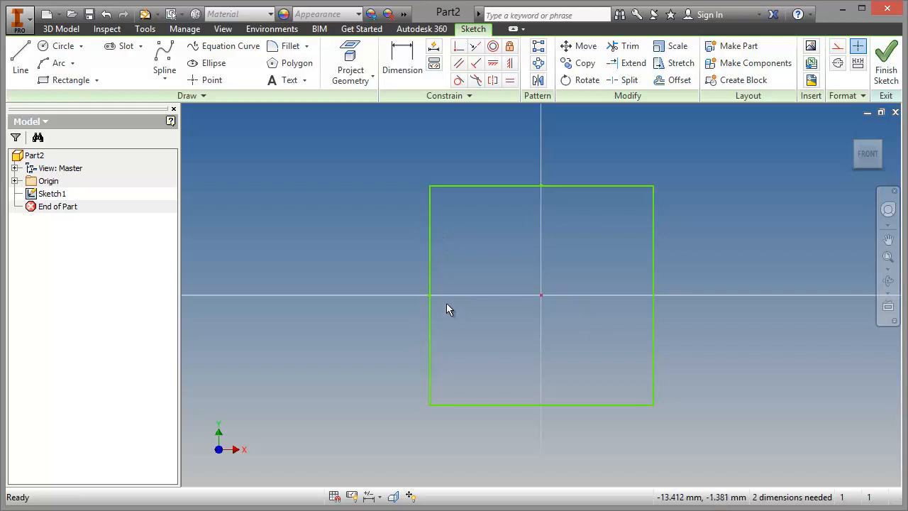
Step: Dimension the rectangle's top edge to 50 mm
click(402, 64)
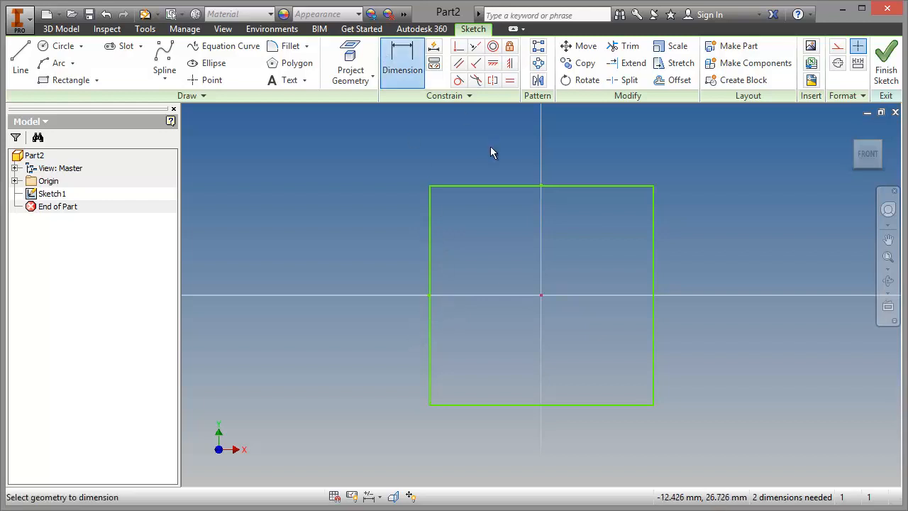
click(490, 186)
click(526, 142)
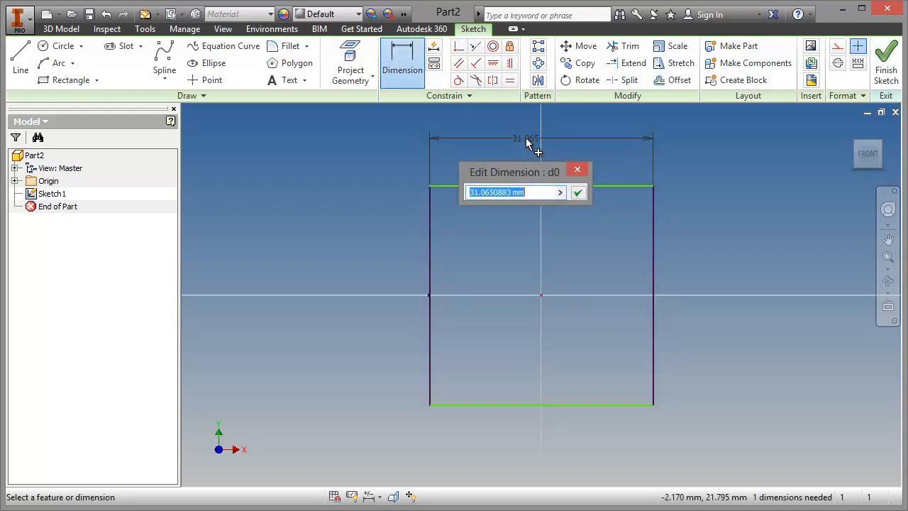
text(50)
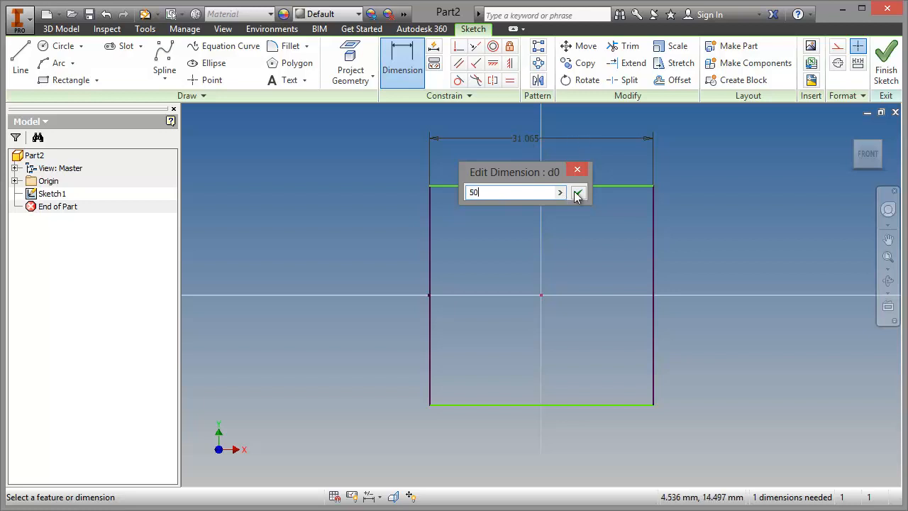
click(576, 194)
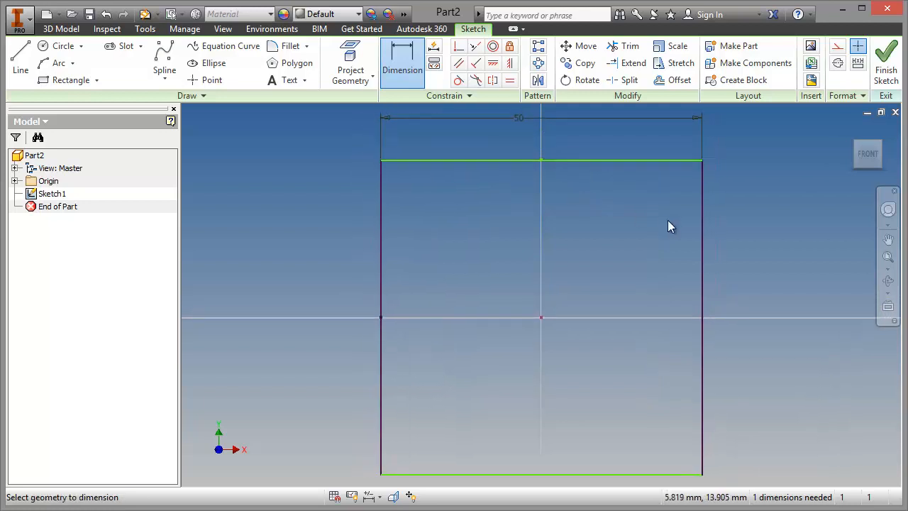
Step: Dimension the rectangle's right edge to 50 mm and finish the sketch
click(701, 221)
click(760, 259)
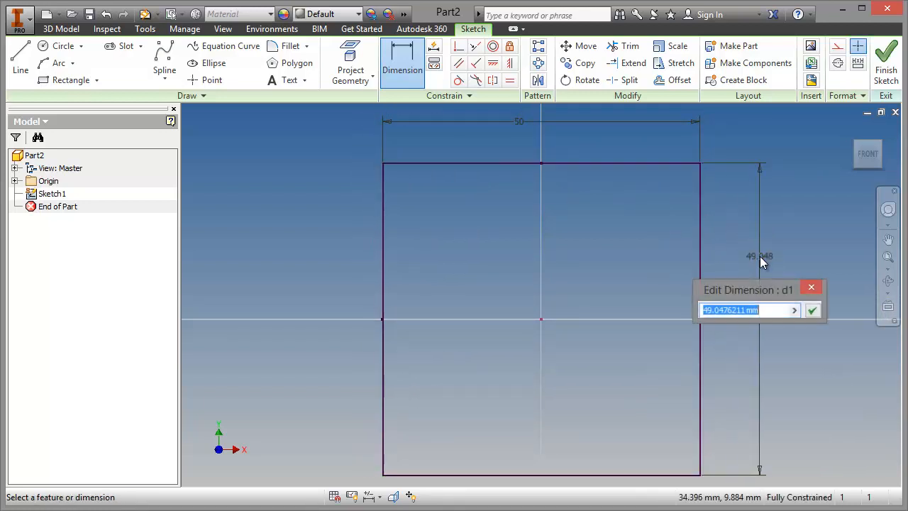
text(50)
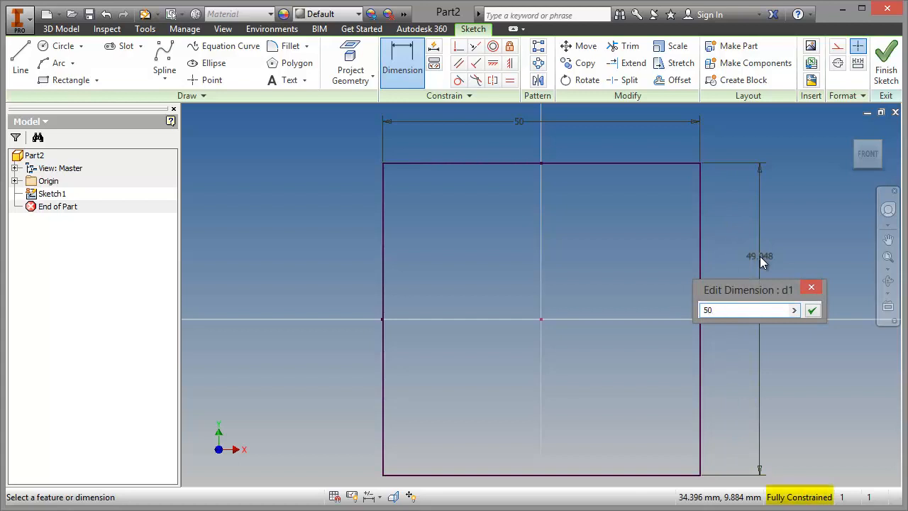
click(811, 310)
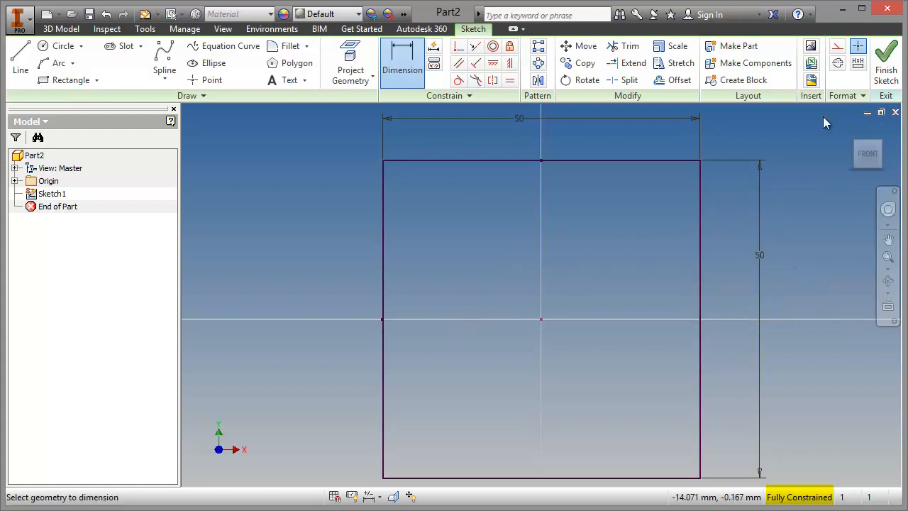
click(886, 60)
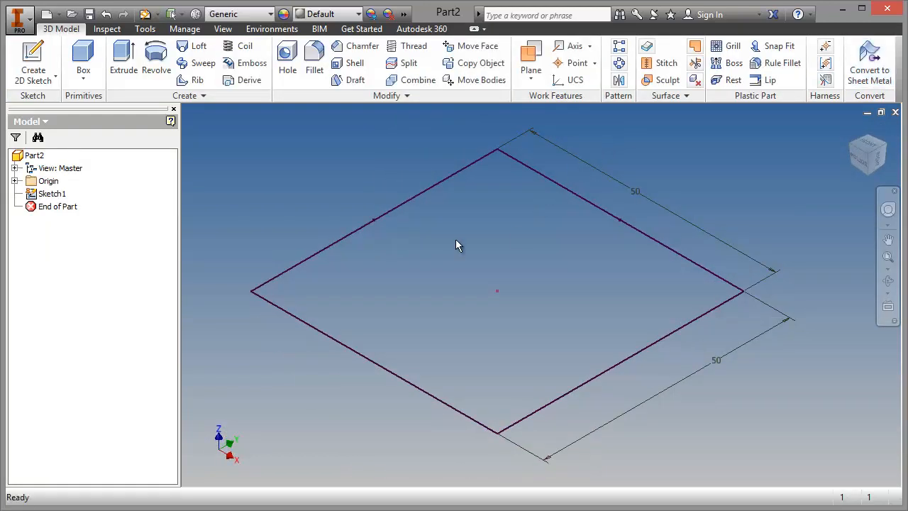
Step: Extrude the 50 mm square base profile 20 mm upward into a solid block
click(323, 250)
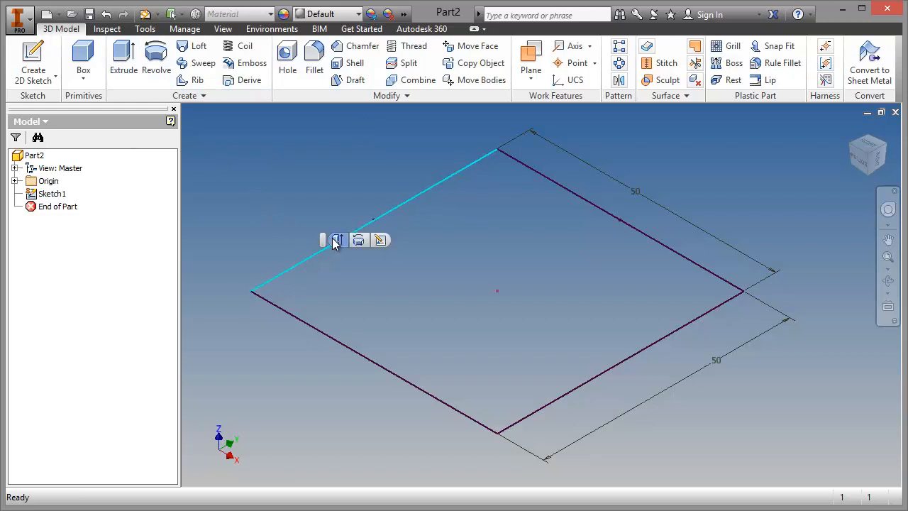
click(335, 241)
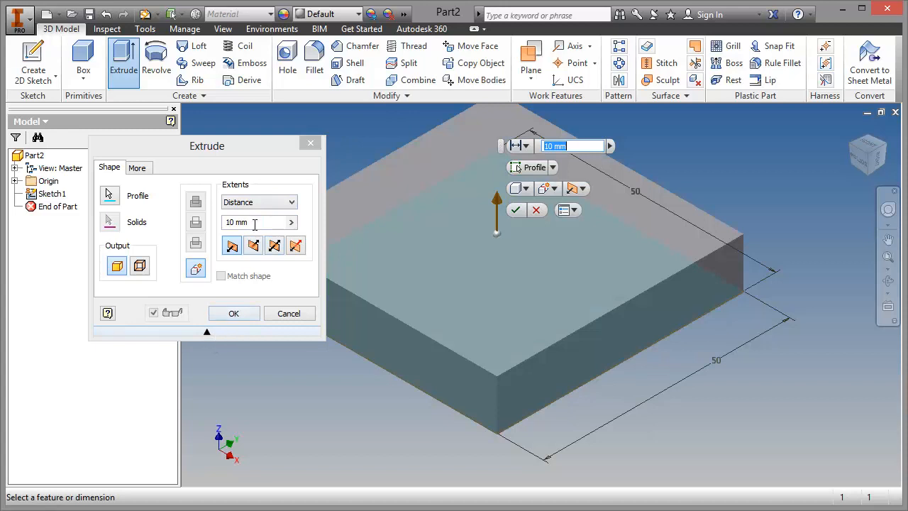
click(254, 225)
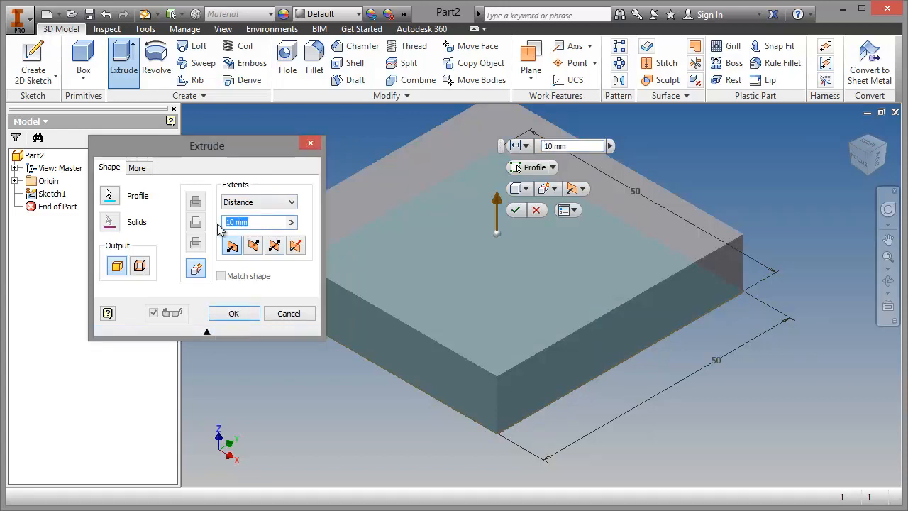
text(20)
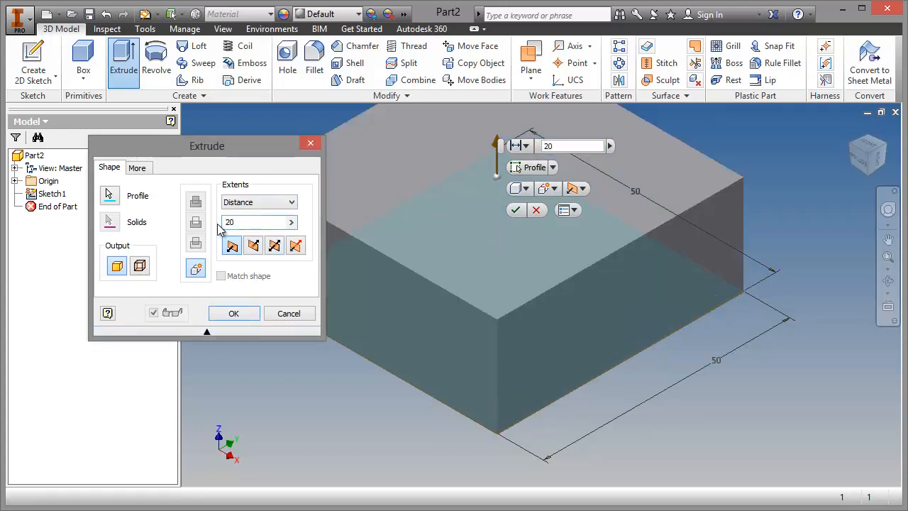
click(234, 314)
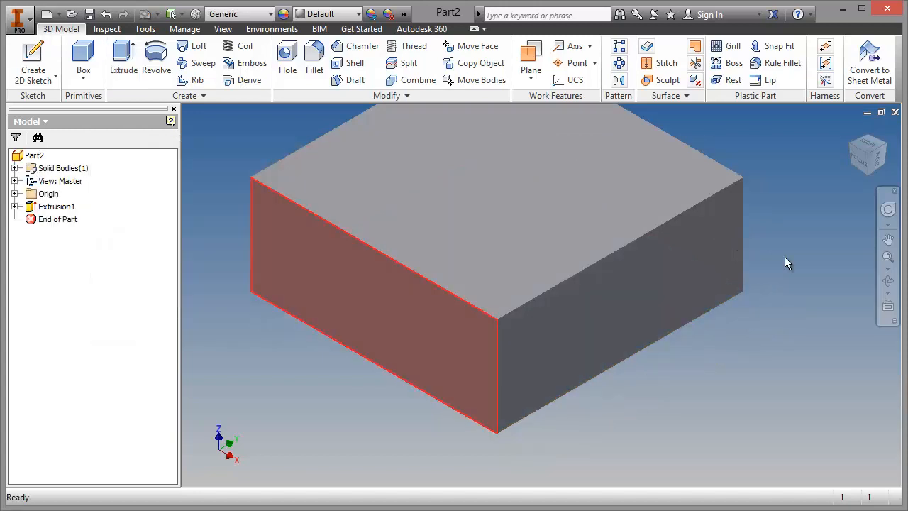
click(851, 130)
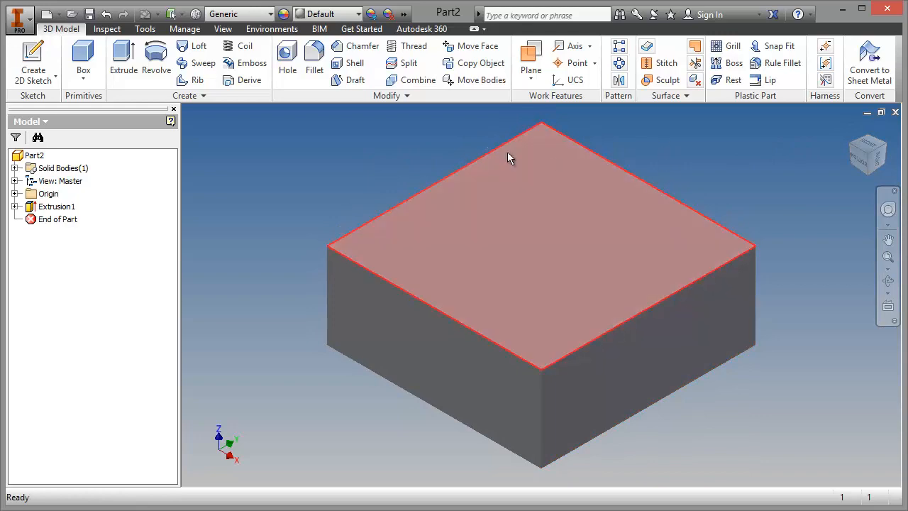
Step: On the block's top face, sketch a full-width rectangle along the upper edge and pull its lower edge down to about 16 mm depth
click(34, 60)
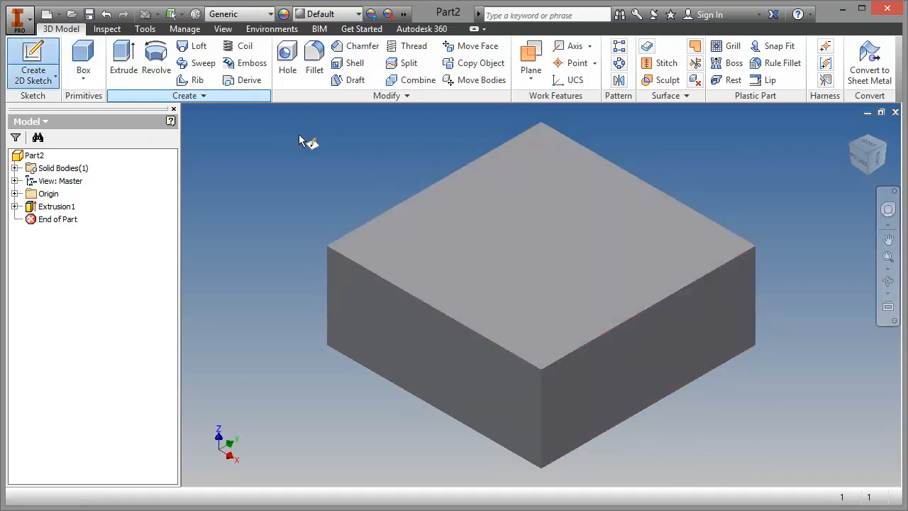
click(499, 238)
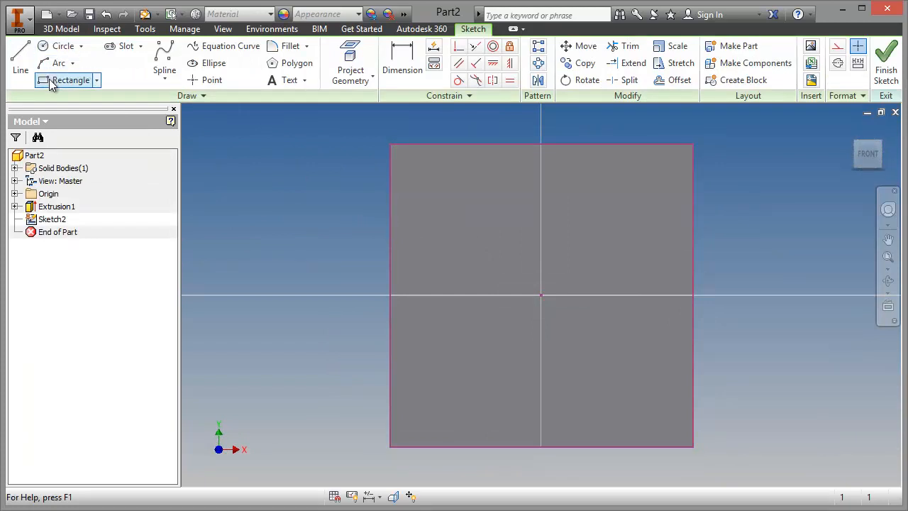
click(68, 79)
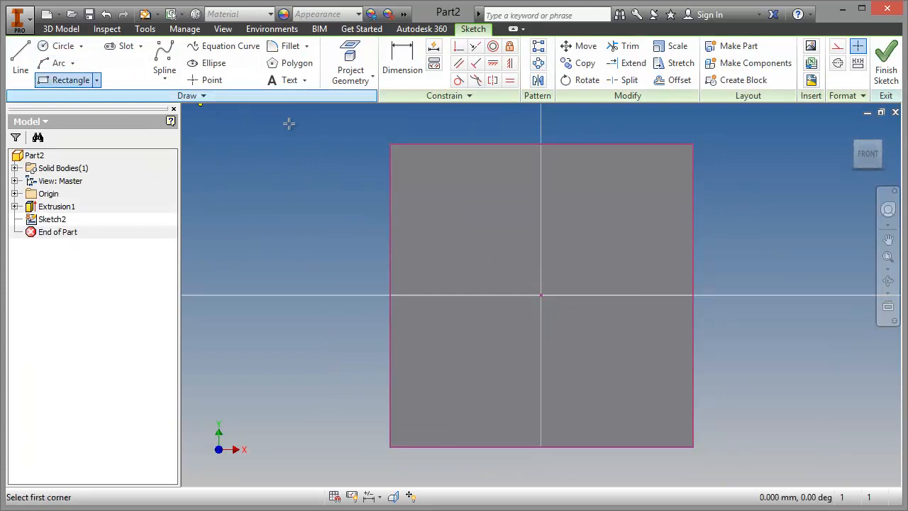
click(389, 144)
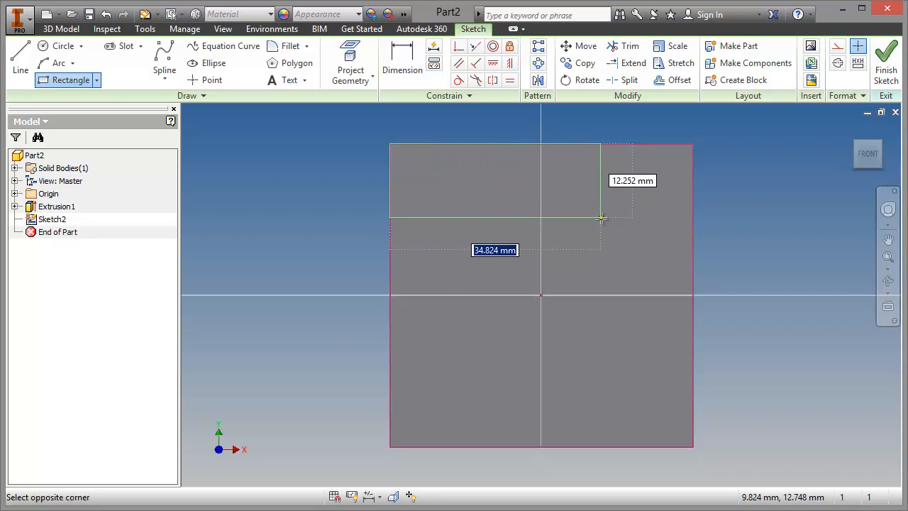
click(693, 226)
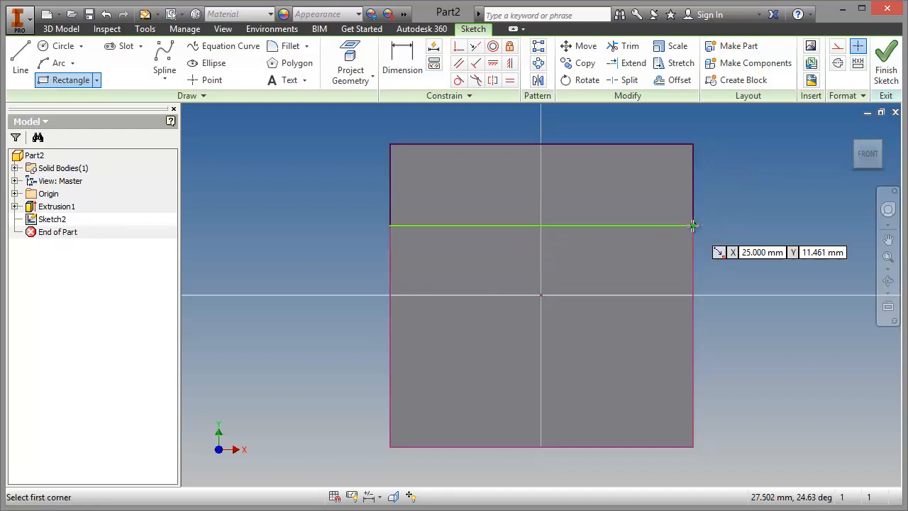
right_click(726, 152)
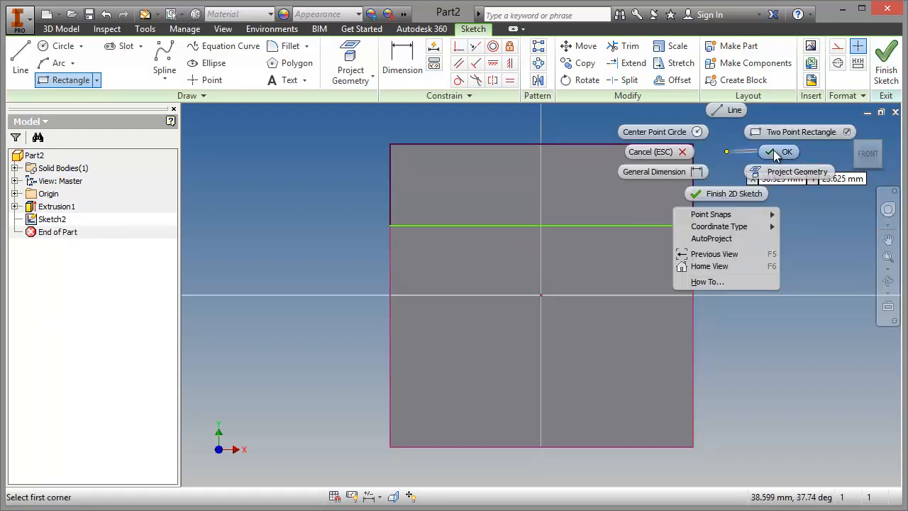
click(776, 152)
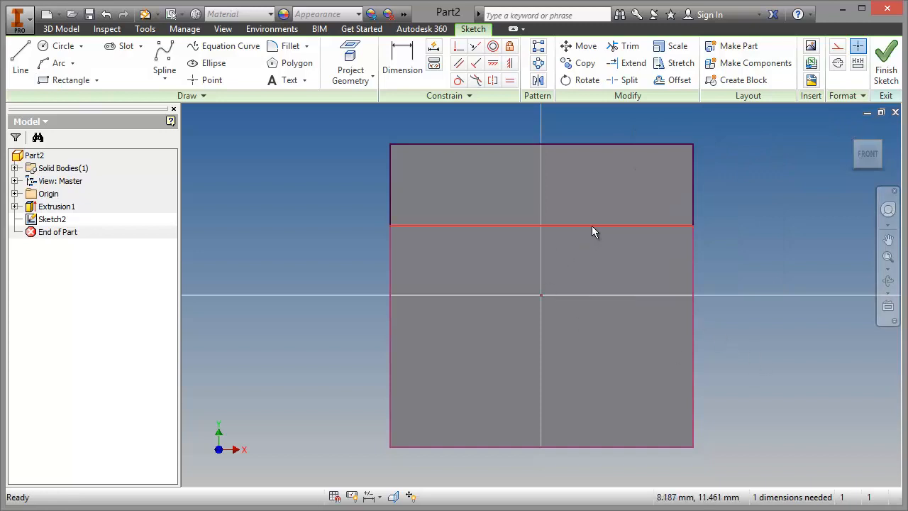
mouse_move(592, 225)
mouse_down()
mouse_move(591, 211)
mouse_move(592, 241)
mouse_up()
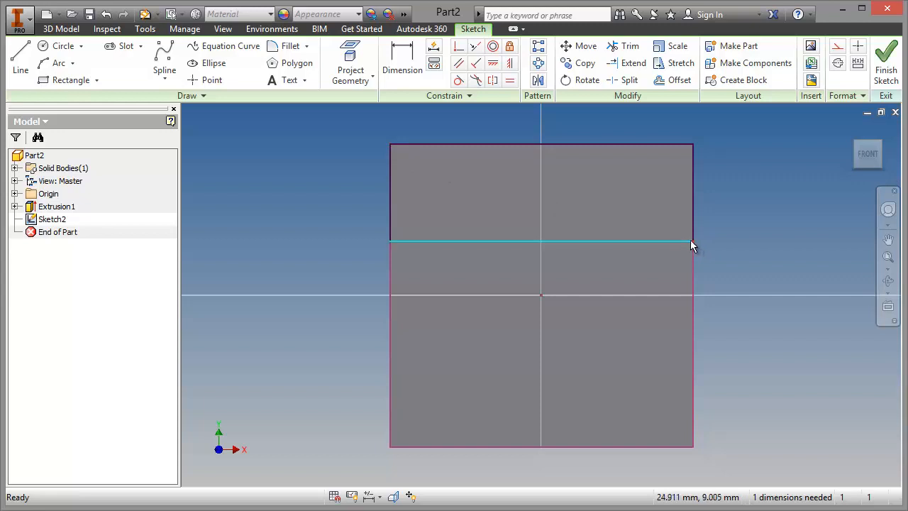
drag(673, 241, 668, 240)
Step: Dimension the distance between the rectangle's two long edges to 15 mm and finish the sketch
click(403, 64)
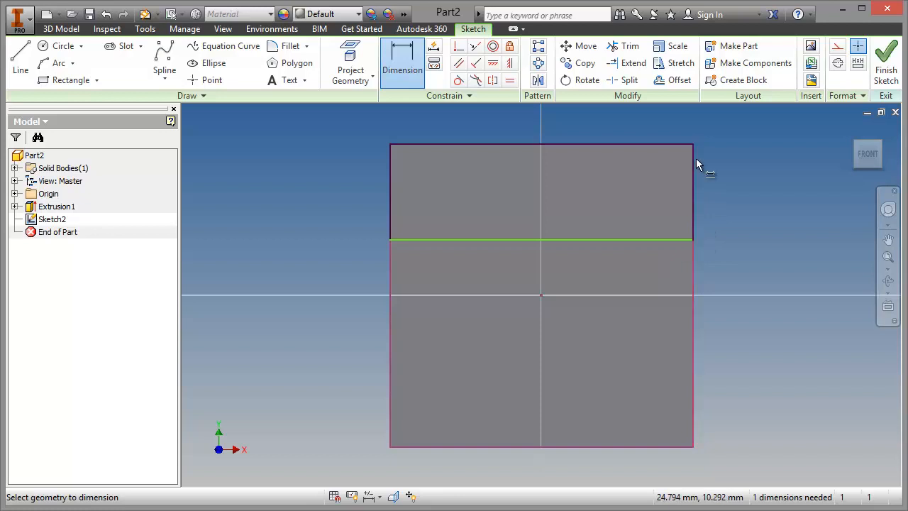
click(672, 144)
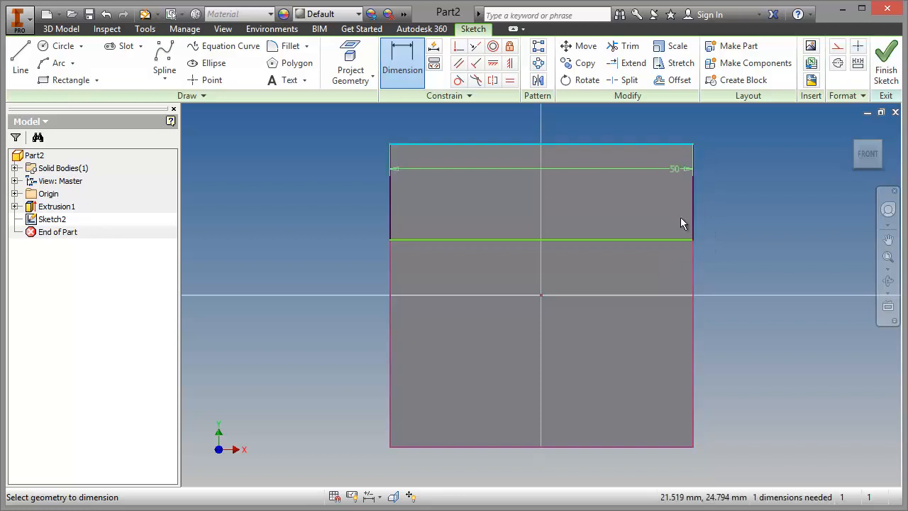
click(676, 239)
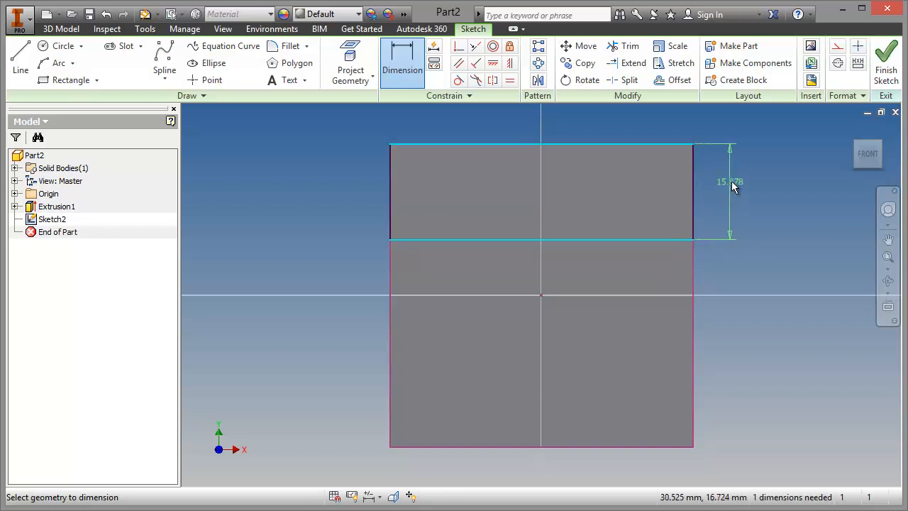
click(732, 183)
text(15)
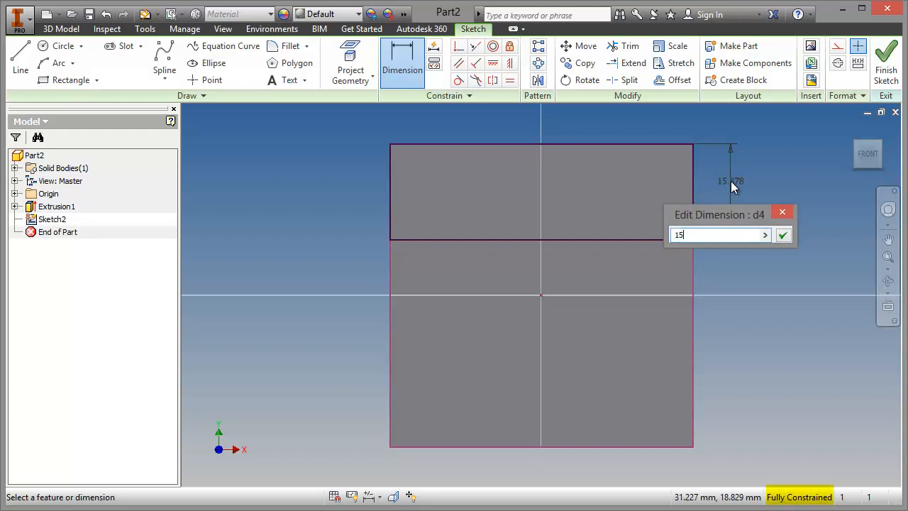
key(Return)
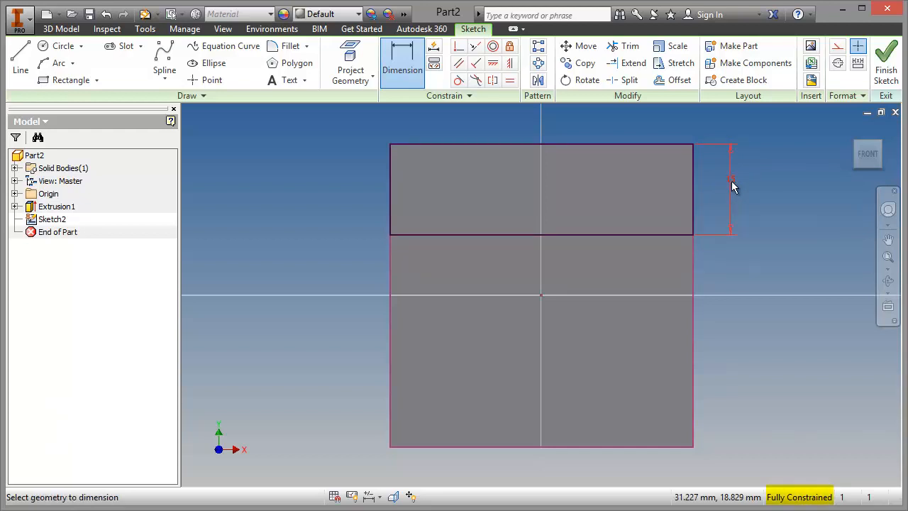
click(883, 67)
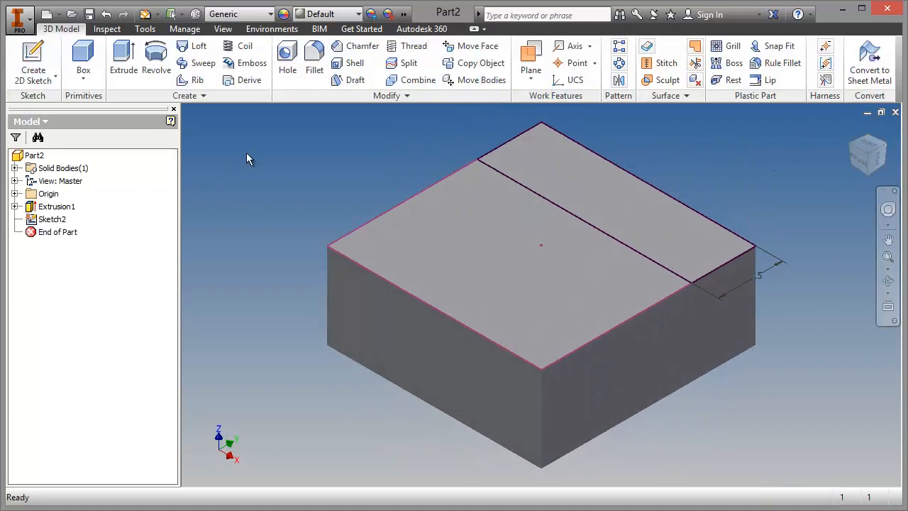
Step: Extrude the 15 mm wide strip profile 55 mm upward, joined to the block, to form the bracket's upright wall
click(127, 60)
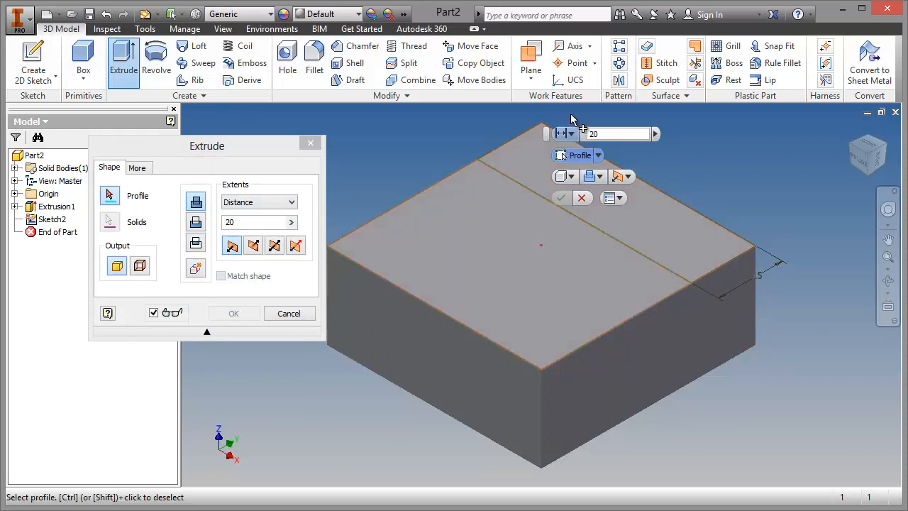
drag(546, 139, 713, 134)
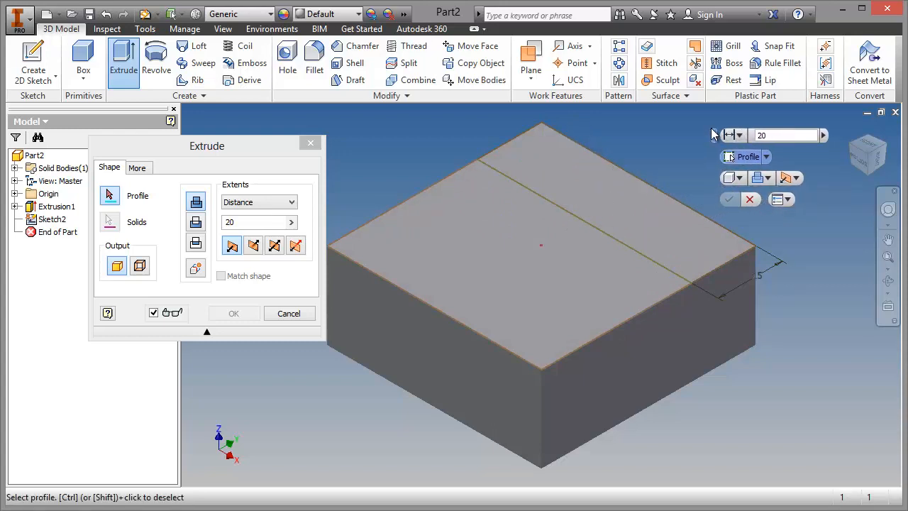
click(565, 186)
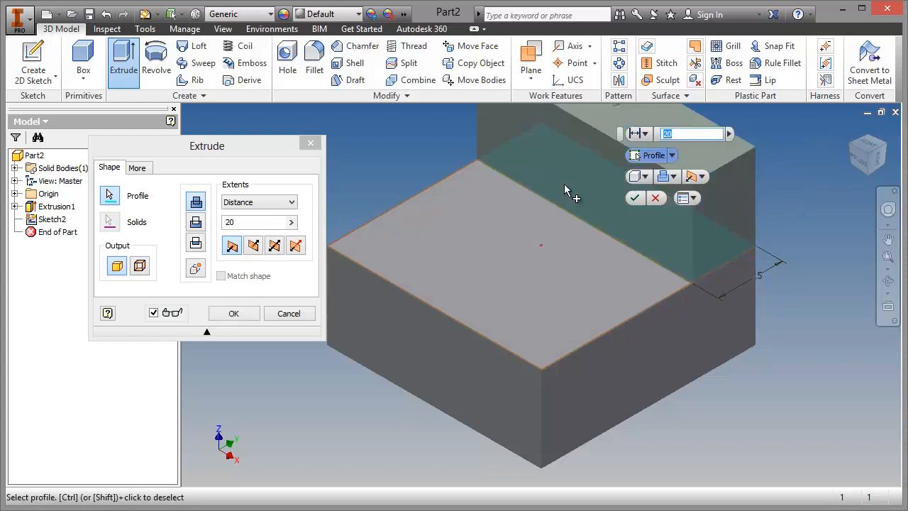
text(55)
key(Return)
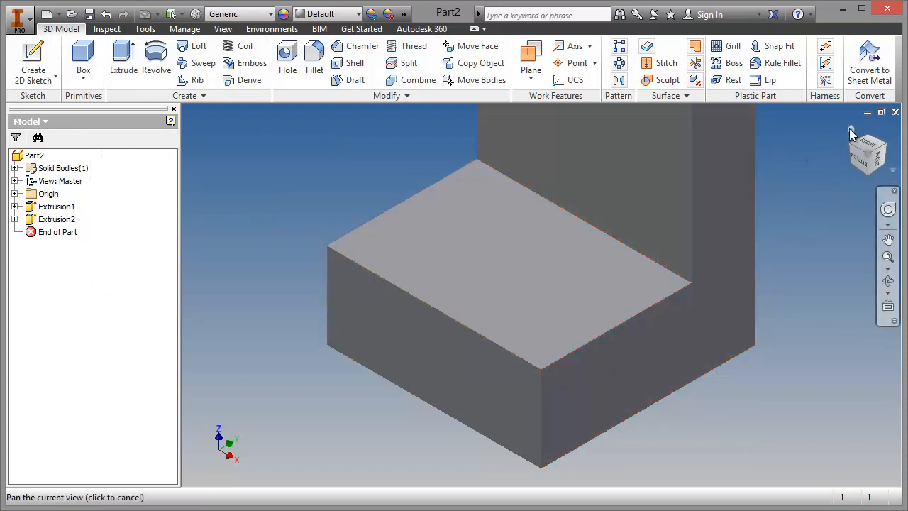
click(852, 130)
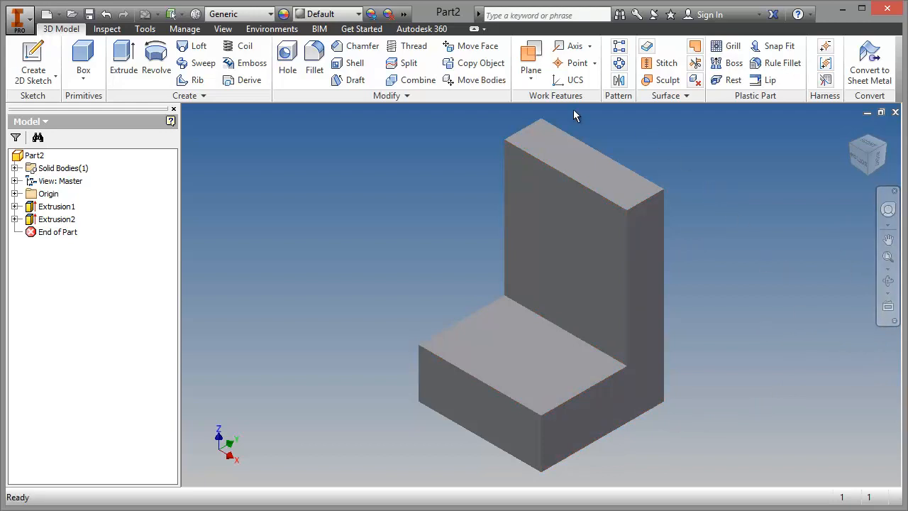
Step: Chamfer the two short top edges of the upright wall with a 10 mm distance
click(361, 45)
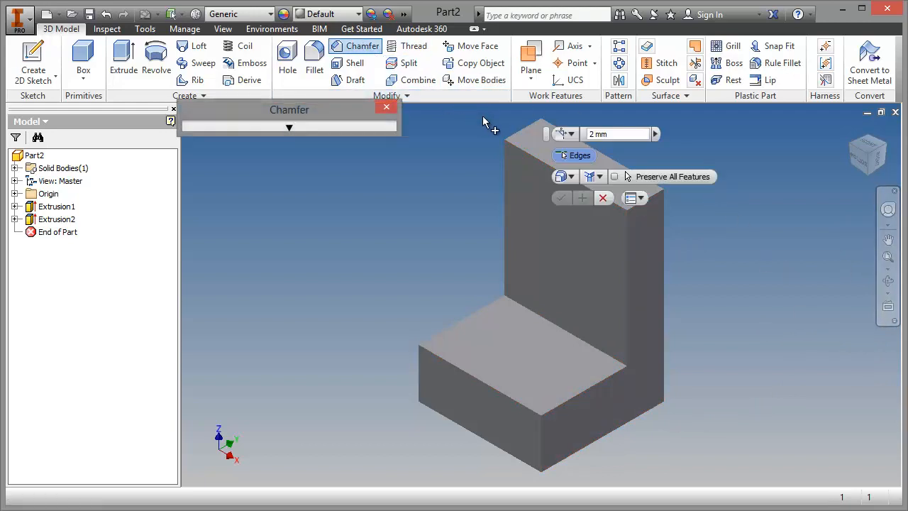
click(516, 139)
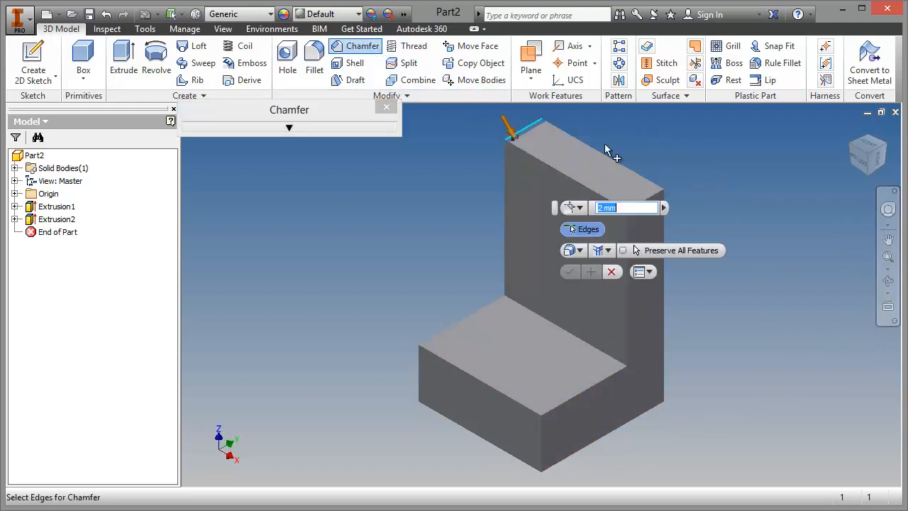
click(653, 193)
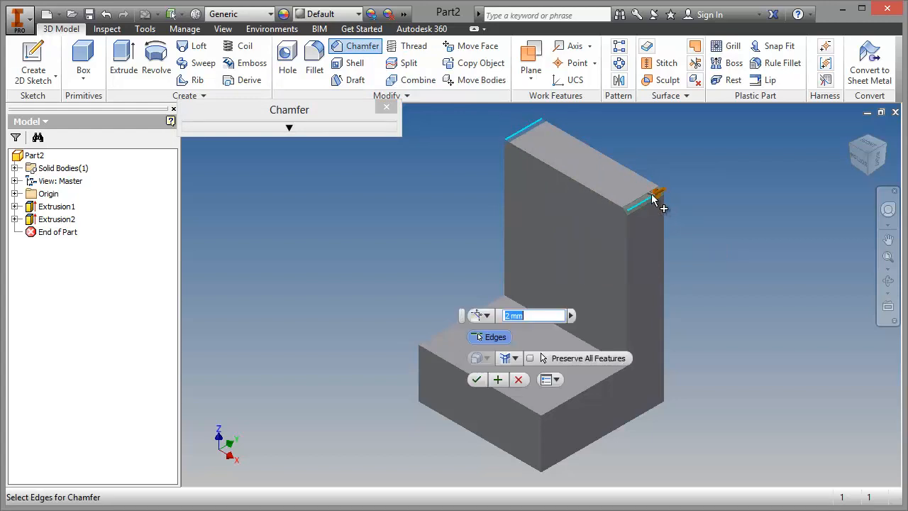
click(643, 179)
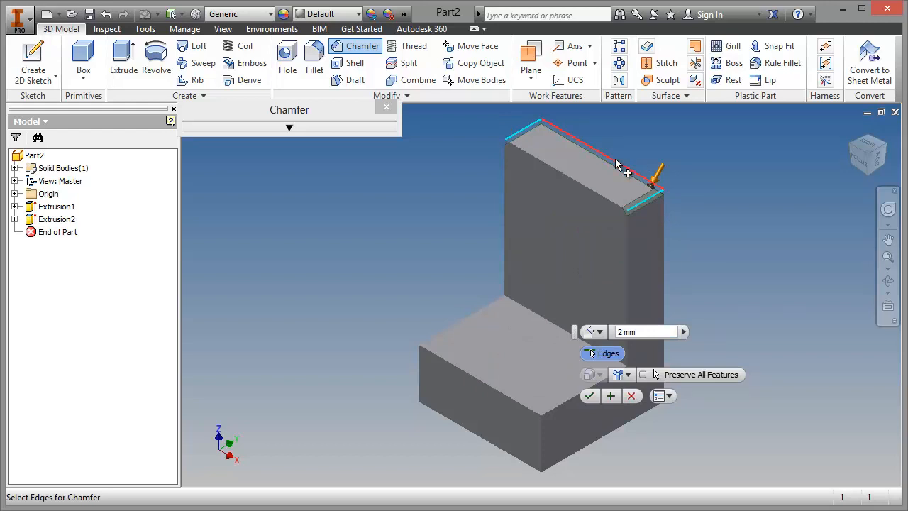
ctrl+click(615, 161)
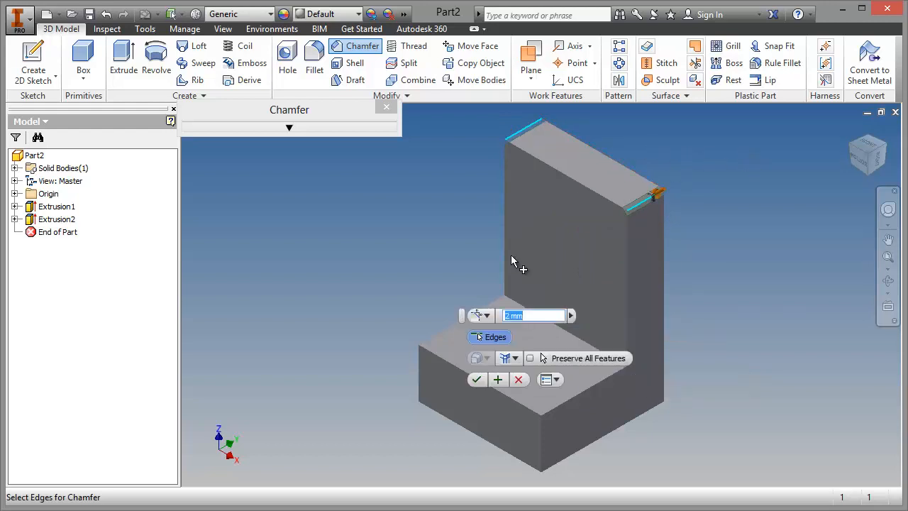
text(10)
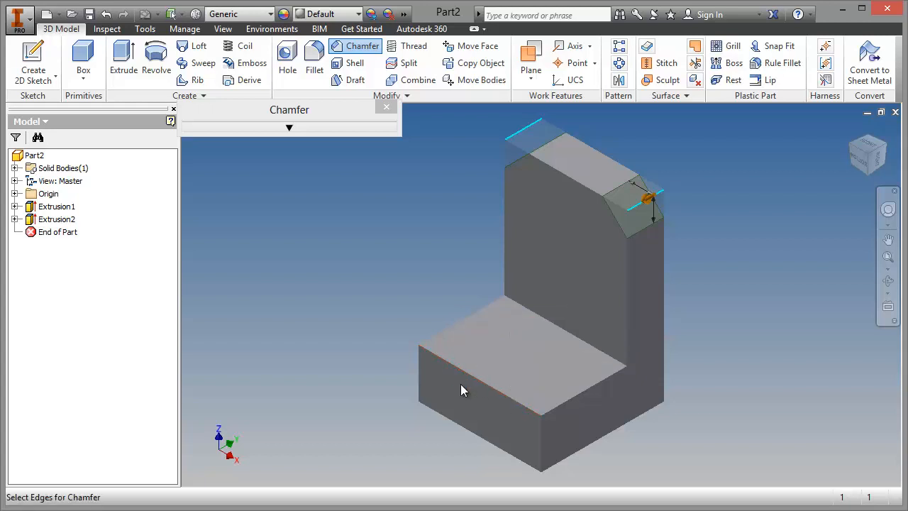
key(Return)
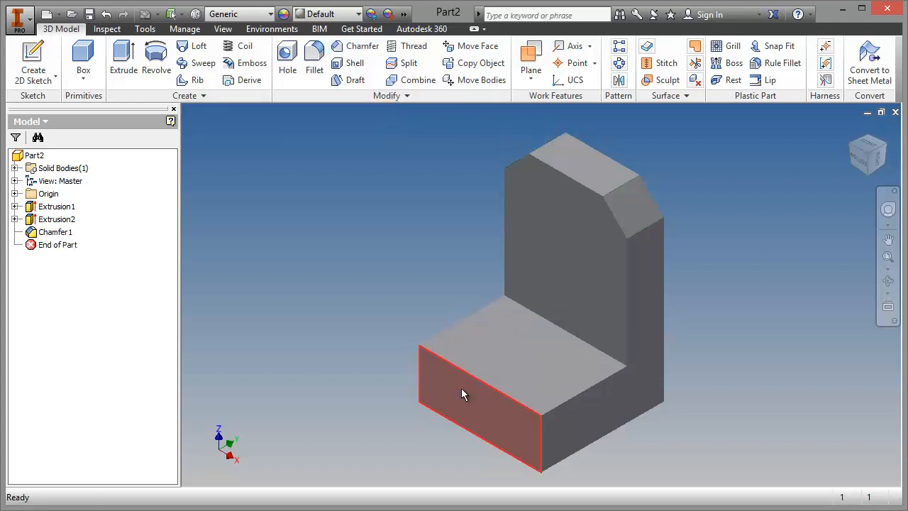
Step: Fillet the inner edge between the base and the upright wall with a 5 mm radius
click(318, 70)
click(529, 307)
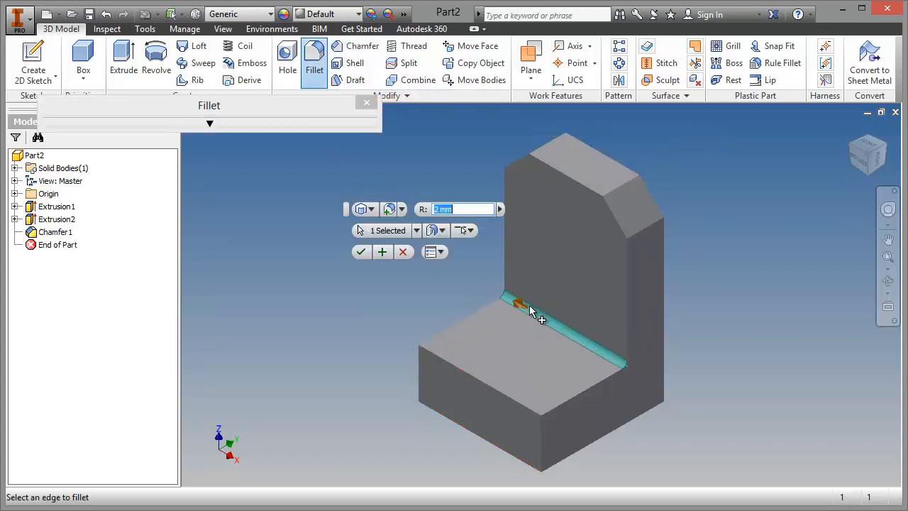
text(5)
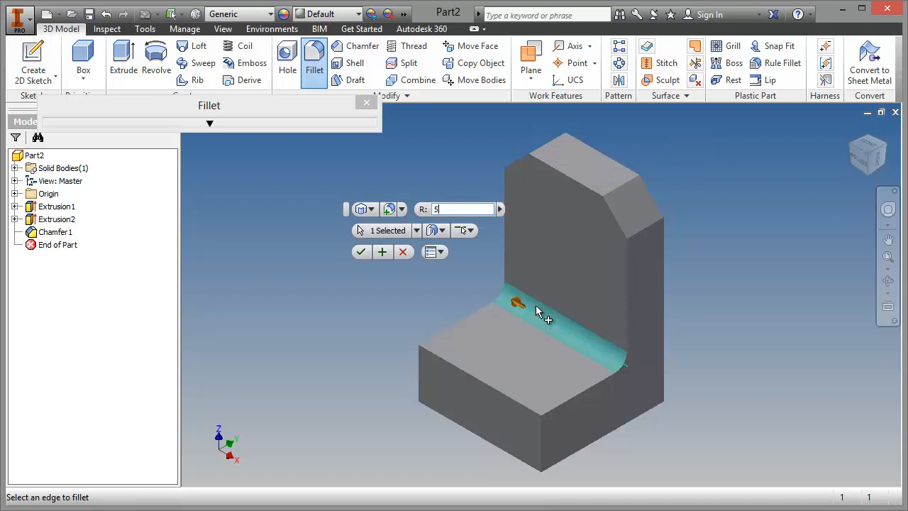
click(359, 252)
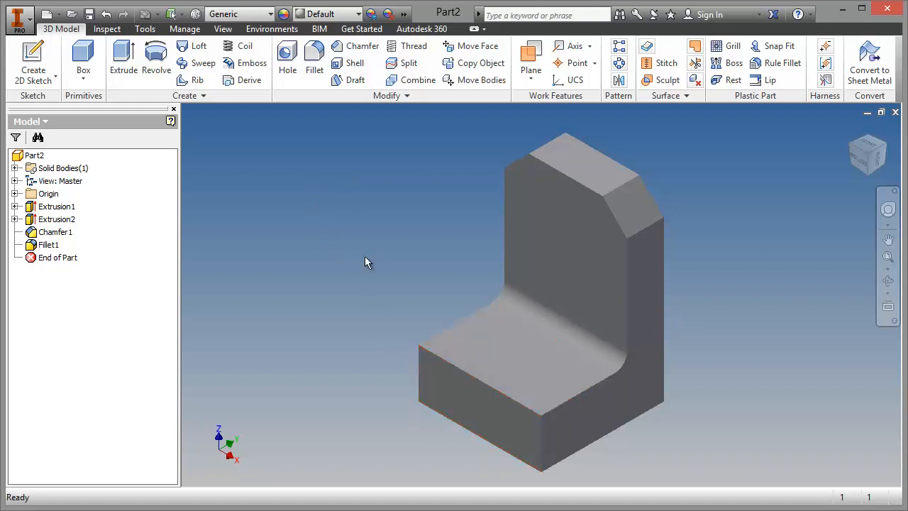
Step: Sketch a rectangle about 8 mm high on the base's front face, sitting on its bottom edge, and widen it by moving both vertical sides
click(33, 58)
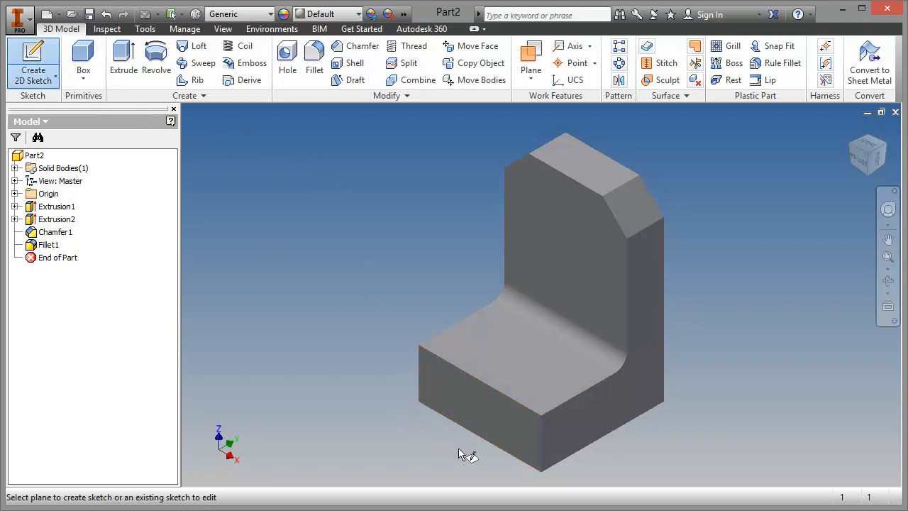
click(473, 416)
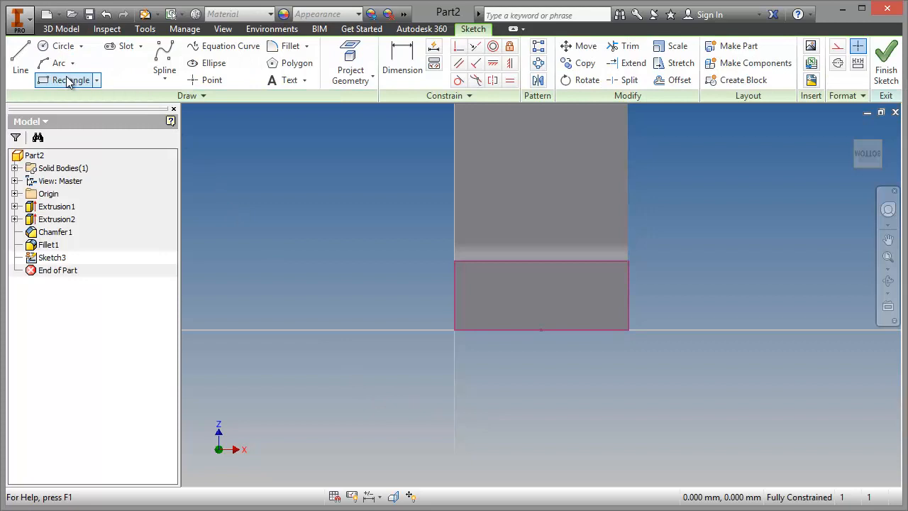
click(69, 80)
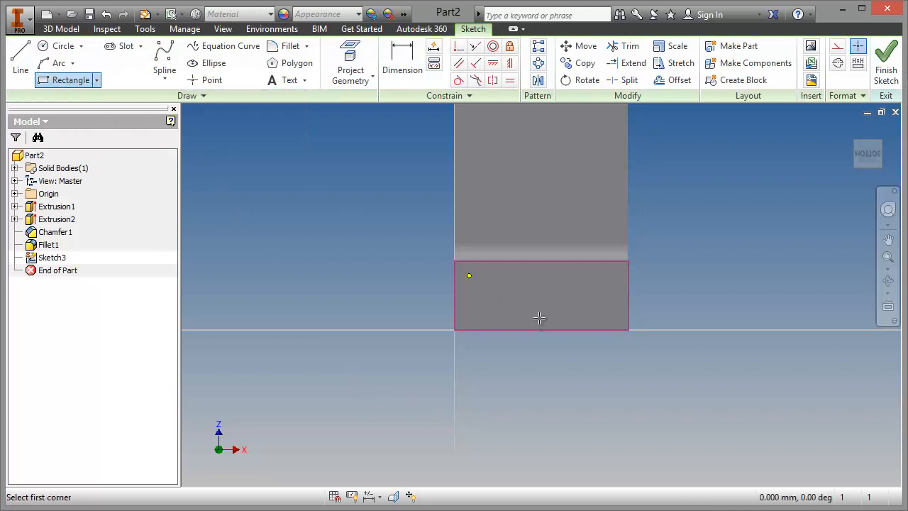
click(496, 330)
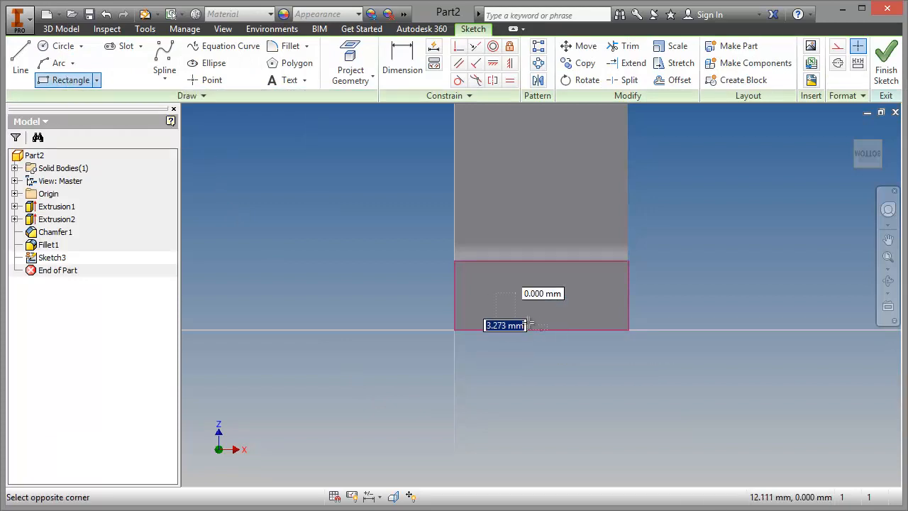
click(590, 303)
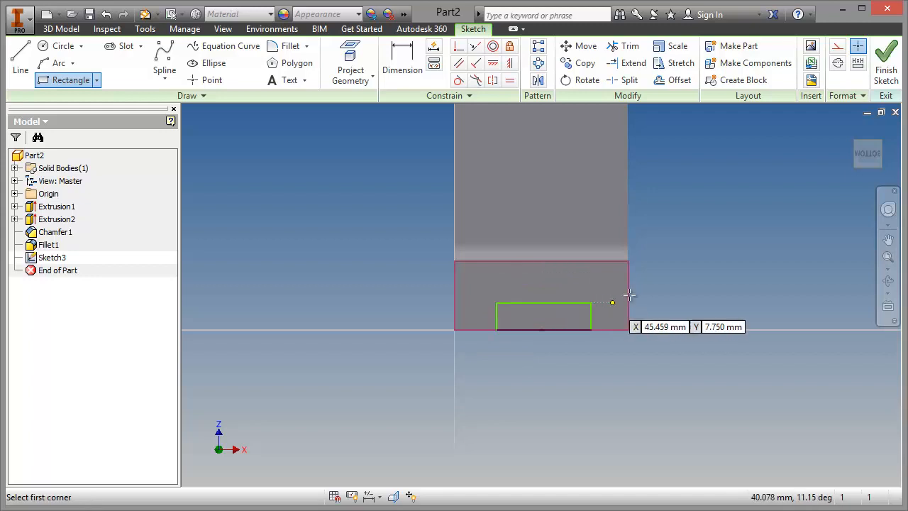
right_click(730, 253)
click(780, 254)
mouse_move(590, 318)
mouse_down()
mouse_move(614, 320)
mouse_move(599, 319)
mouse_up()
drag(497, 323, 494, 319)
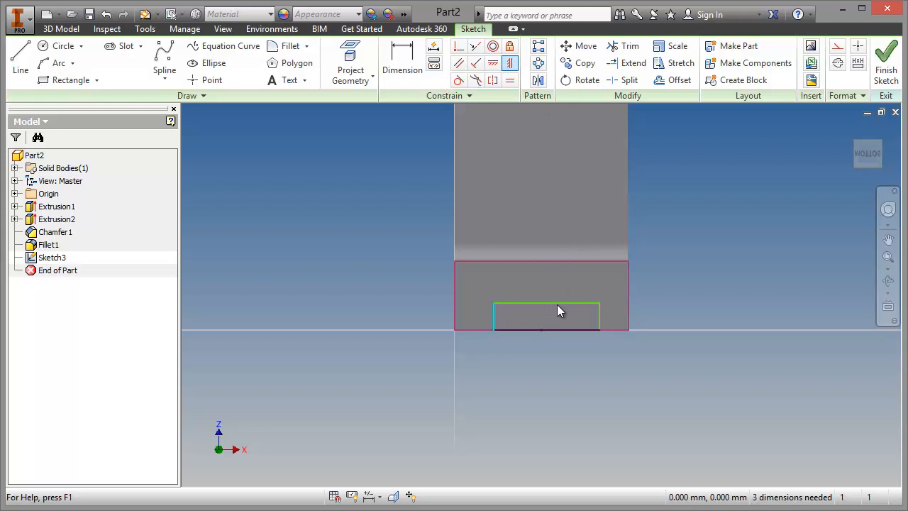
Step: Vertically align the midpoint of the rectangle's top edge with the midpoint of the base's bottom edge, and narrow the rectangle to about 24 mm
click(516, 68)
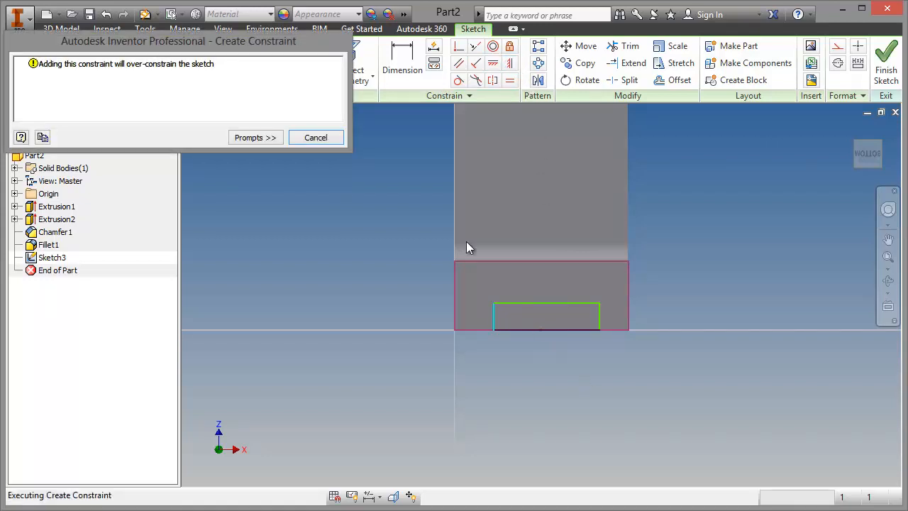
click(335, 140)
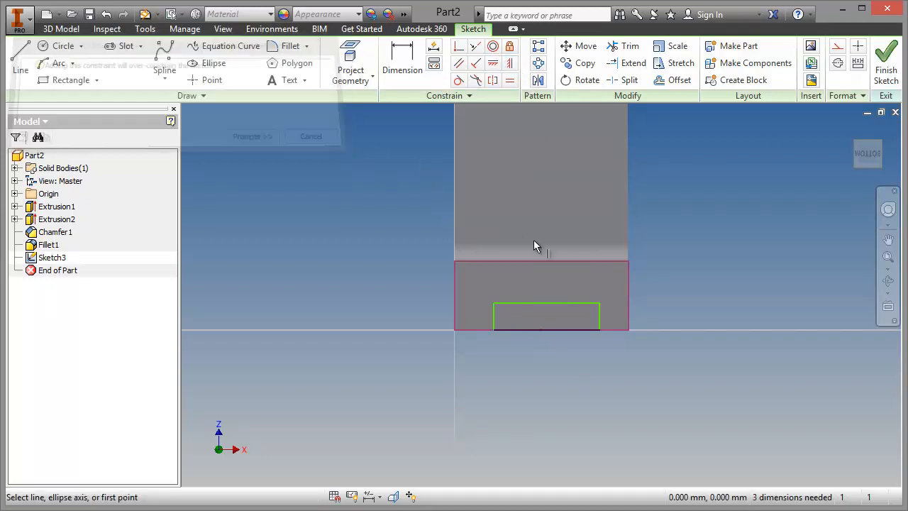
click(547, 302)
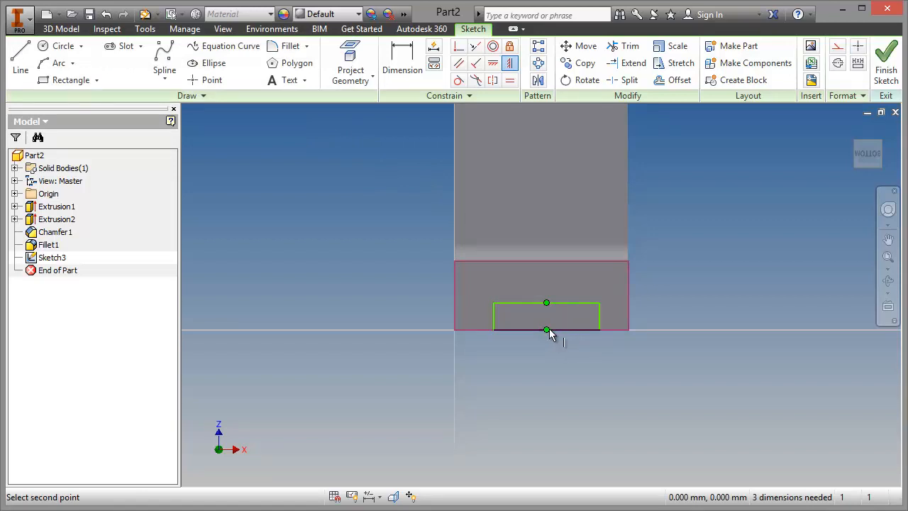
scroll(549, 329, down, 3)
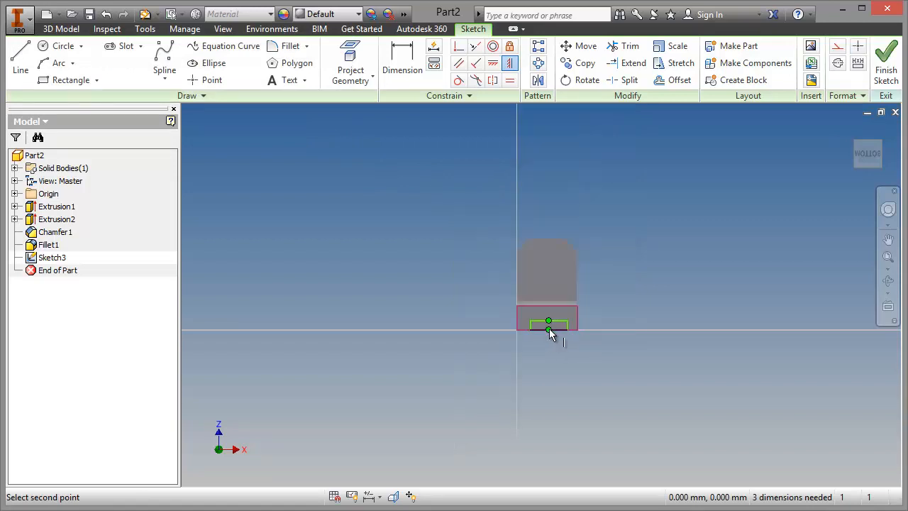
scroll(548, 328, up, 8)
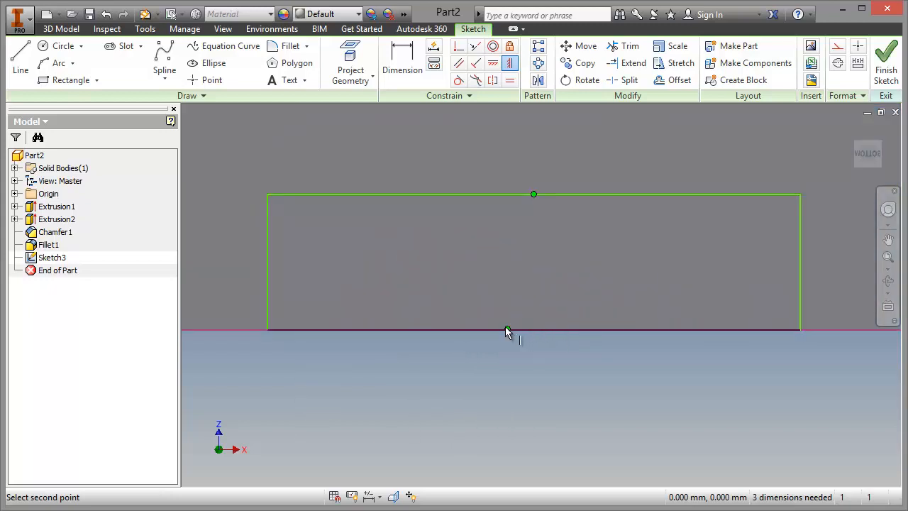
scroll(506, 330, down, 3)
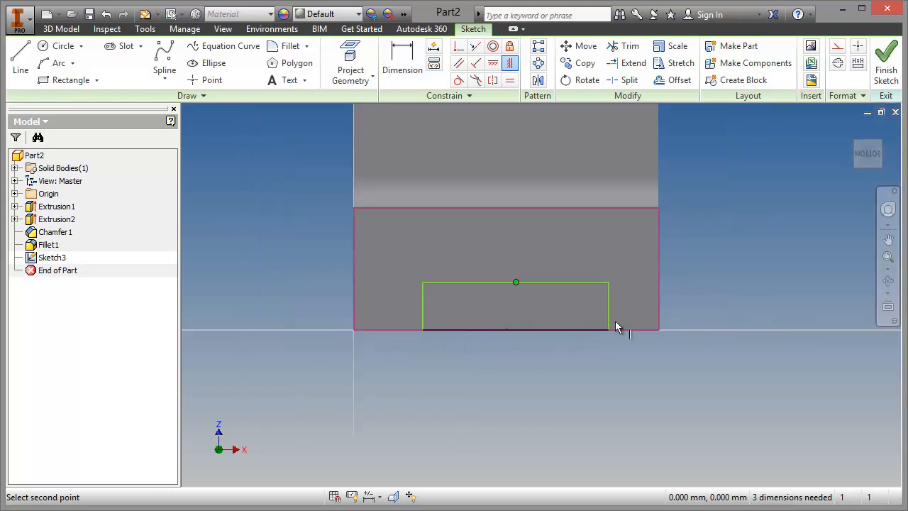
click(507, 330)
right_click(516, 363)
click(567, 364)
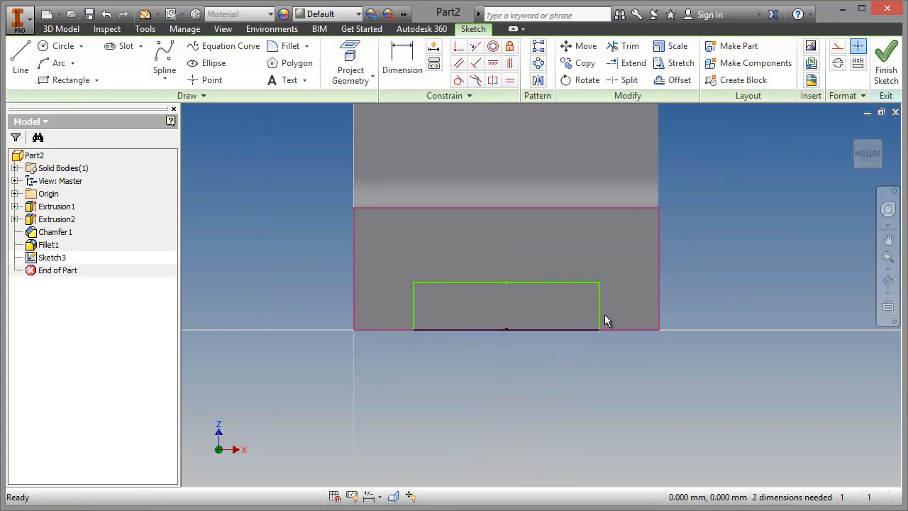
drag(599, 316, 580, 331)
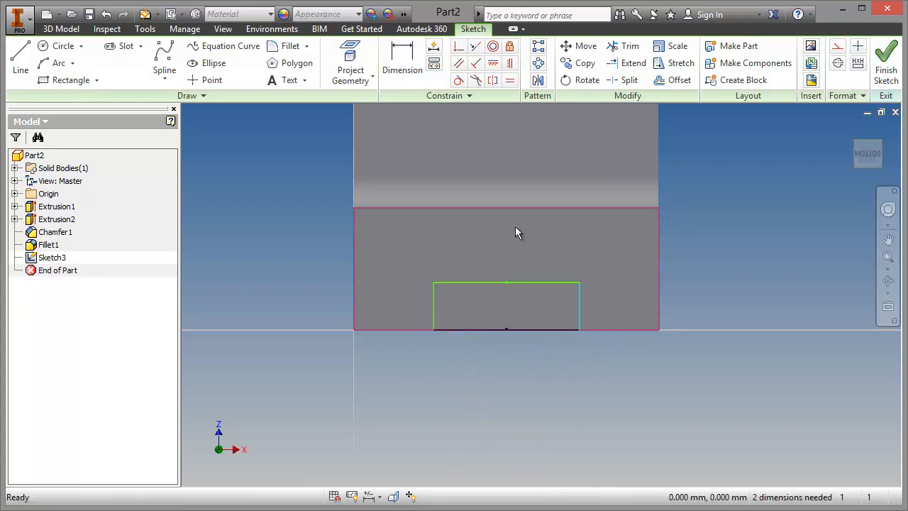
Step: Dimension the top edge of the rectangle on the base's front face to 25 mm
click(401, 68)
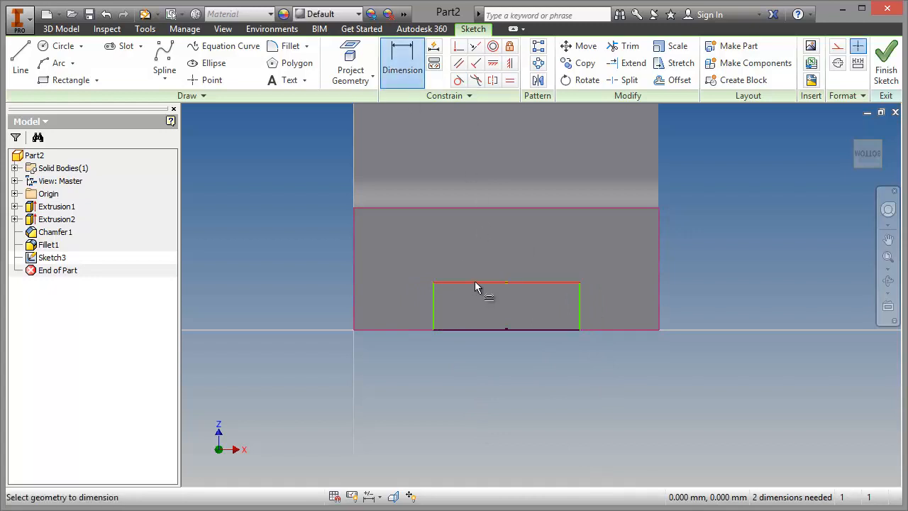
click(474, 283)
click(491, 248)
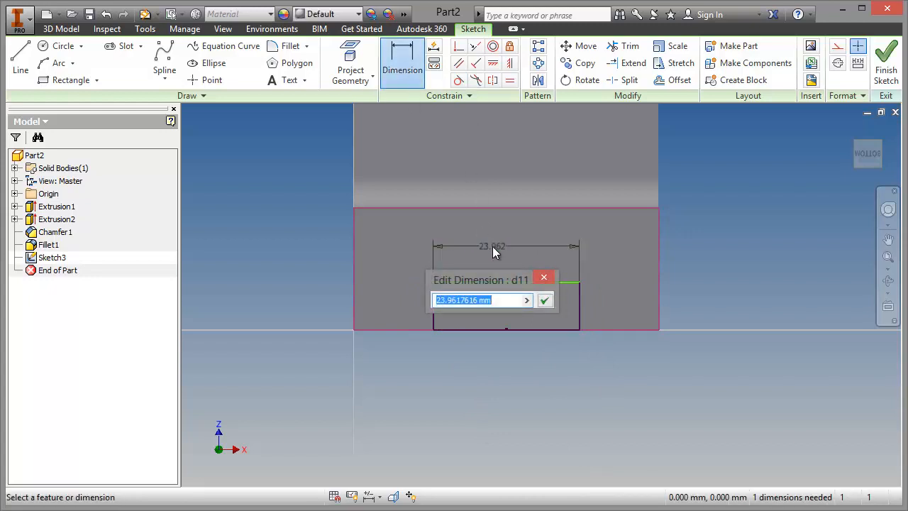
text(25)
click(544, 302)
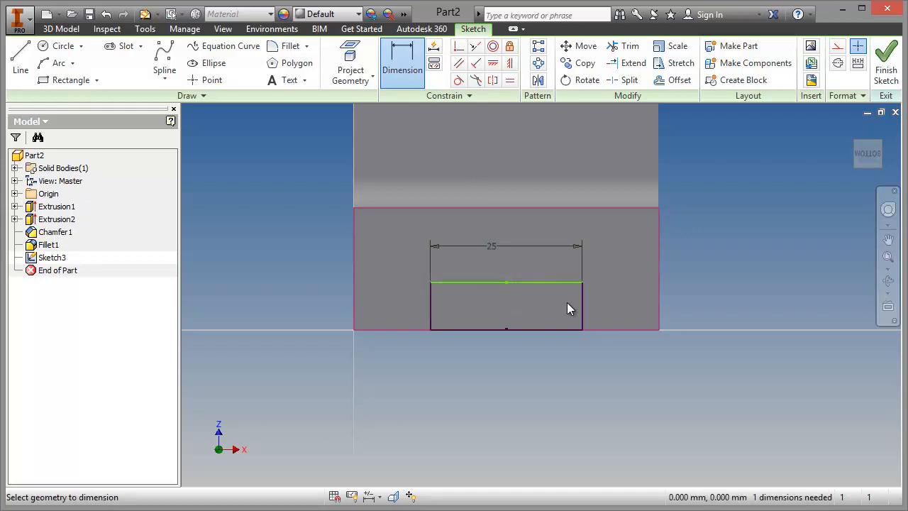
Step: Dimension the vertical side of the rectangle to 5 mm and finish the sketch
click(583, 305)
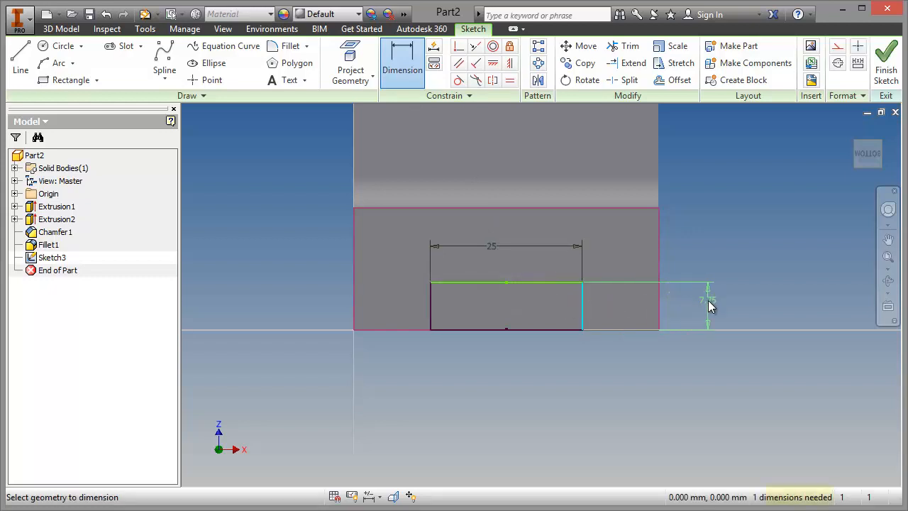
click(707, 304)
text(5)
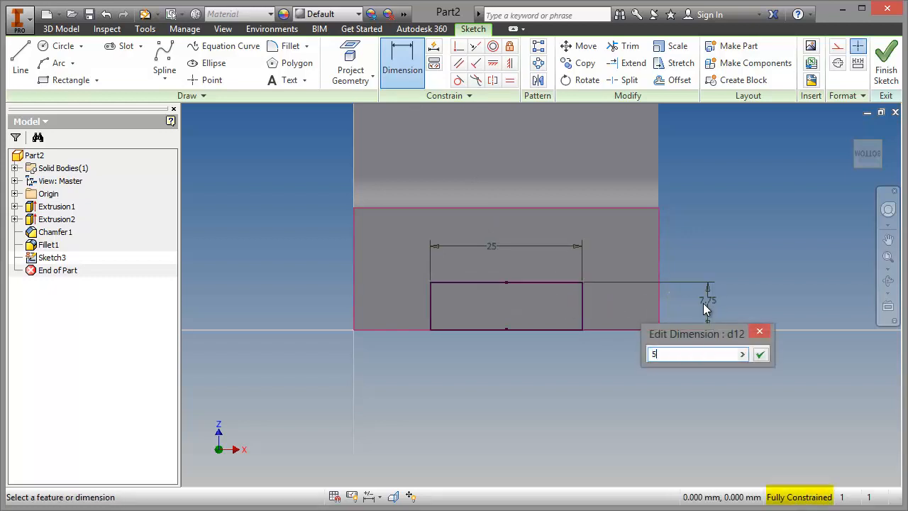
click(763, 356)
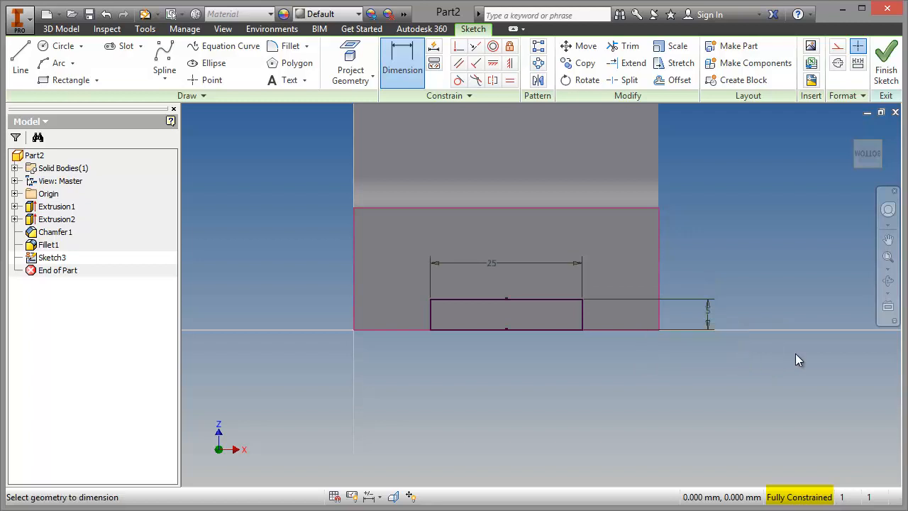
click(887, 64)
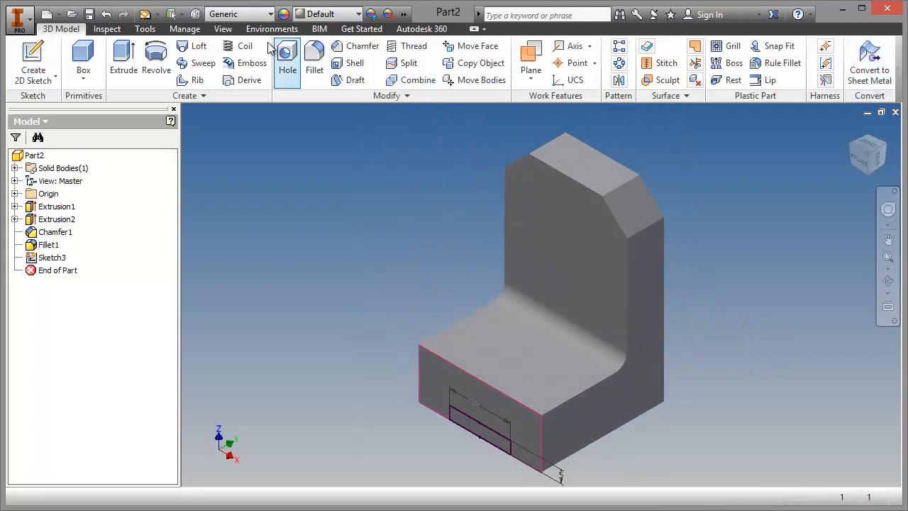
Step: Extrude the 25 x 5 mm rectangle as a cut with extents All, forming a slot along the underside of the bracket
click(121, 58)
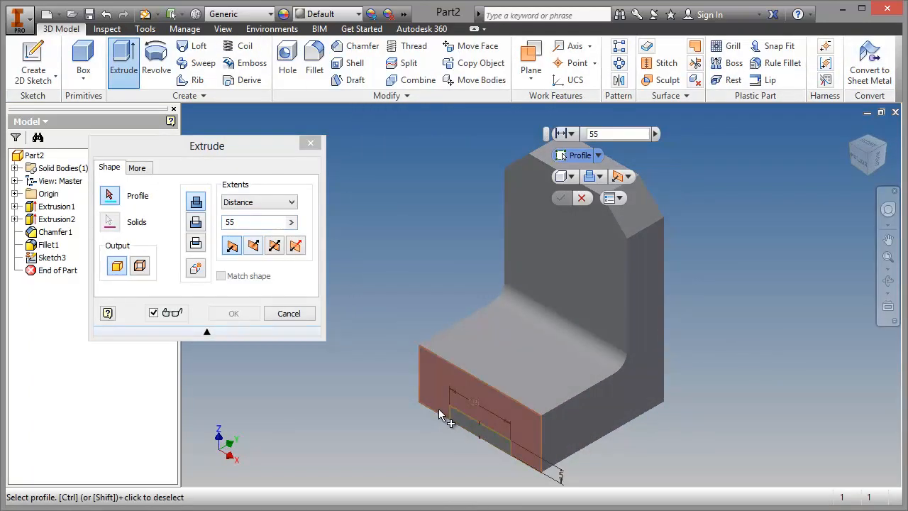
click(460, 424)
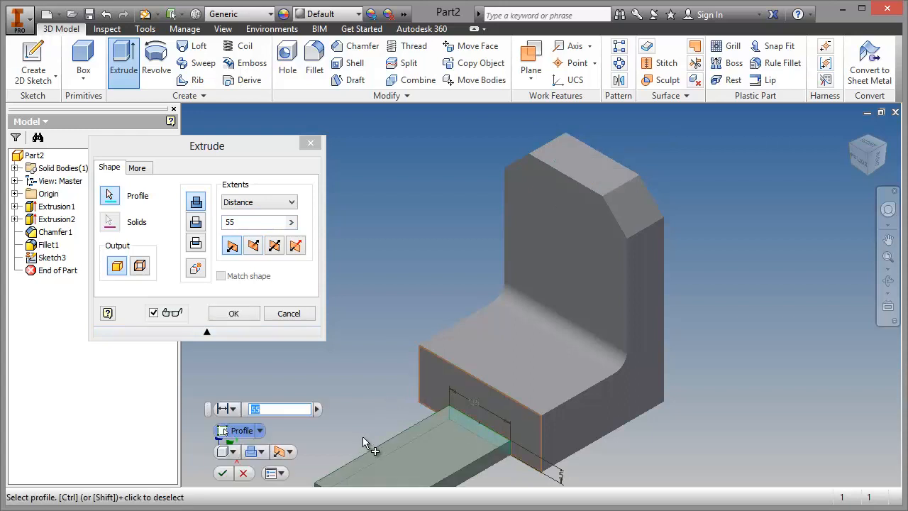
click(197, 225)
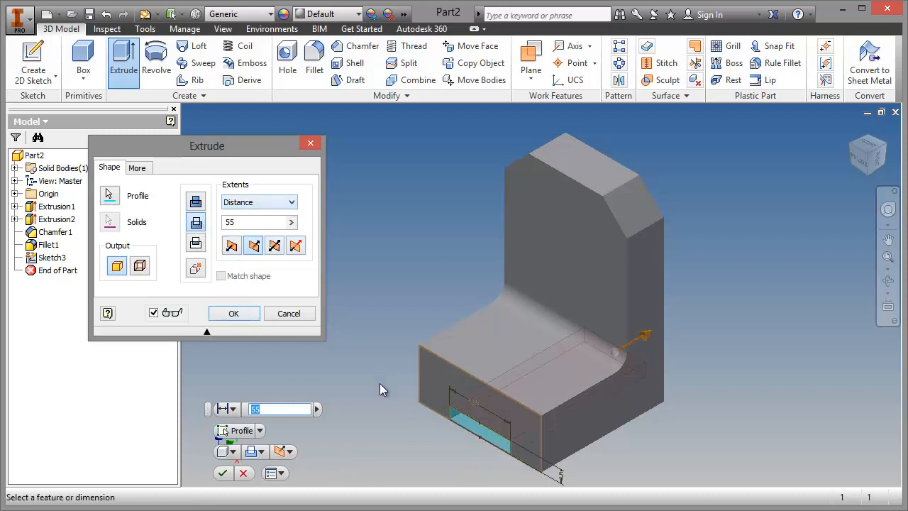
click(291, 202)
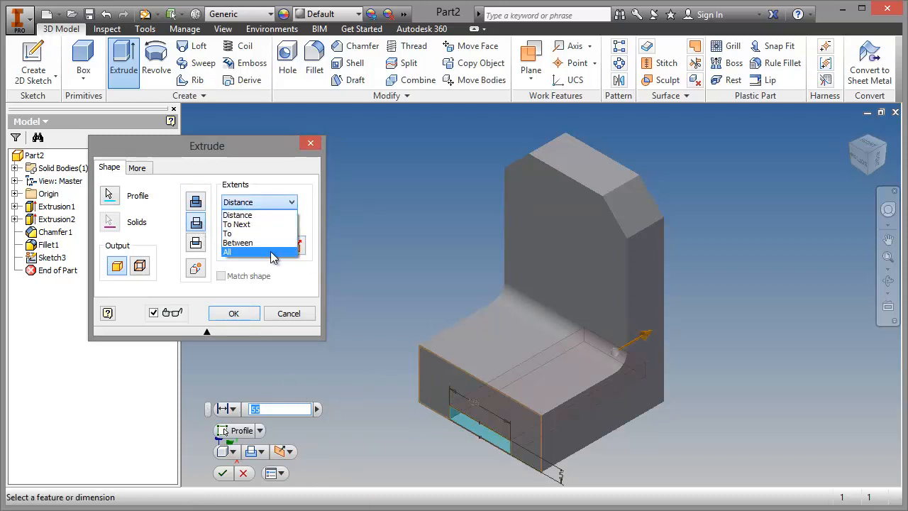
click(271, 252)
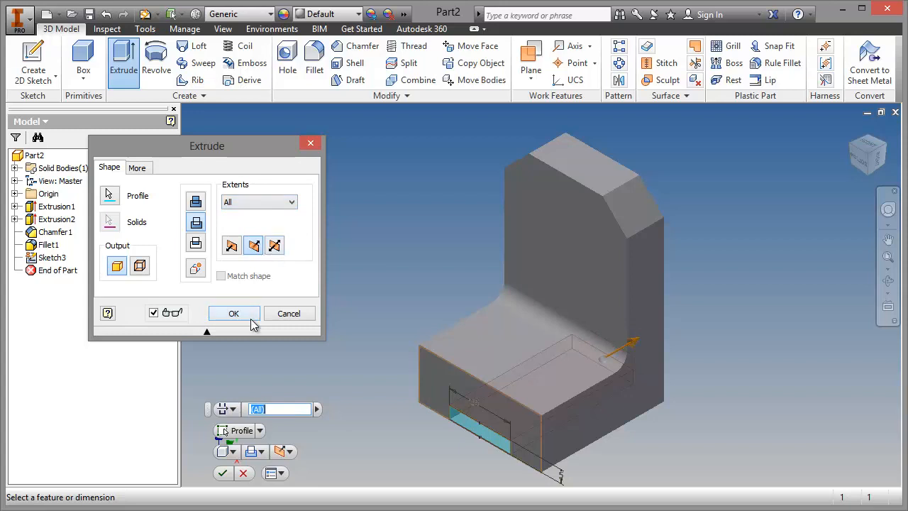
click(230, 313)
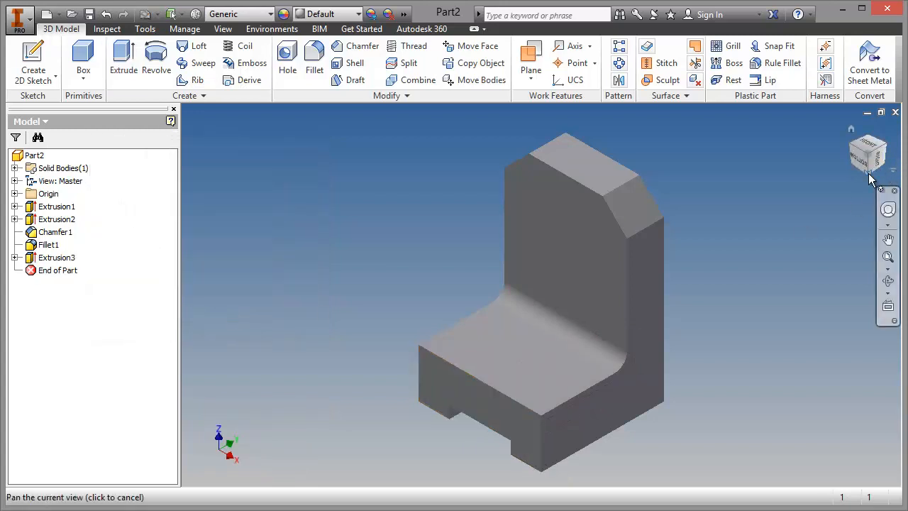
Step: Place a linear hole on the upright wall's back face, 25 mm from its vertical side edge and 55 mm from its bottom edge
click(871, 178)
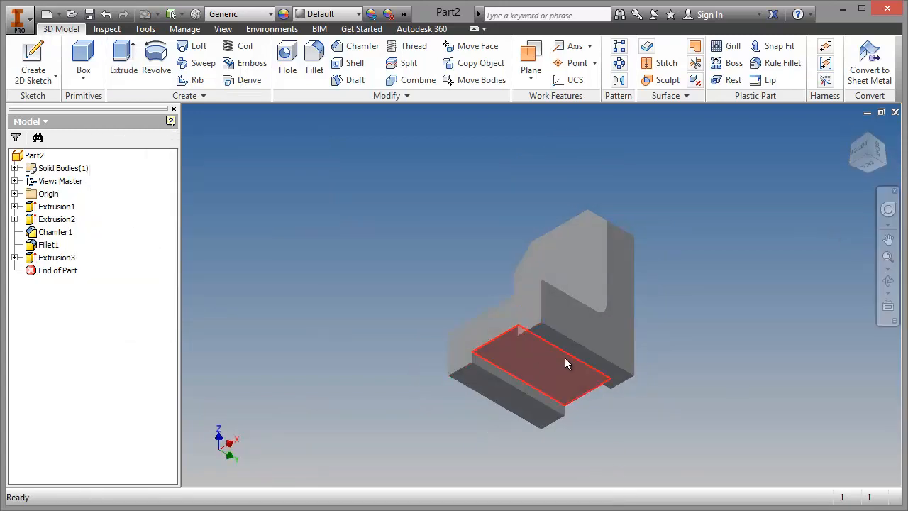
click(851, 129)
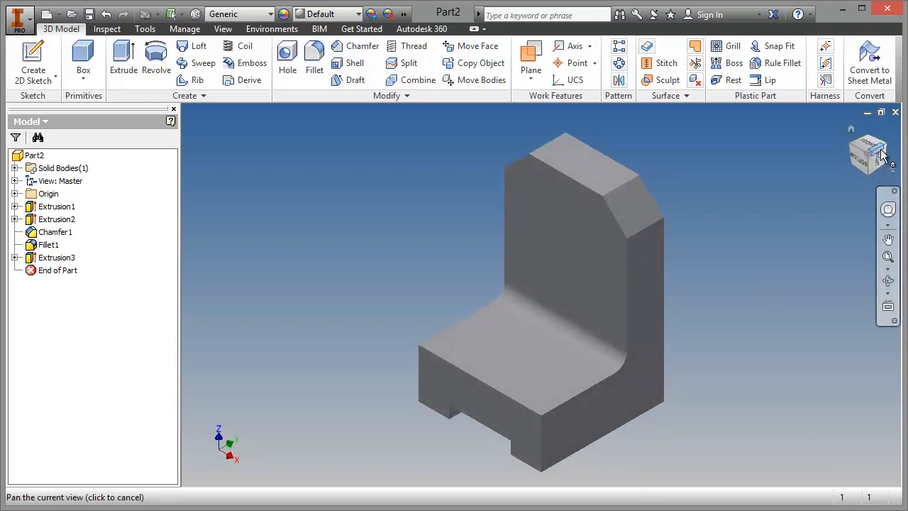
click(885, 149)
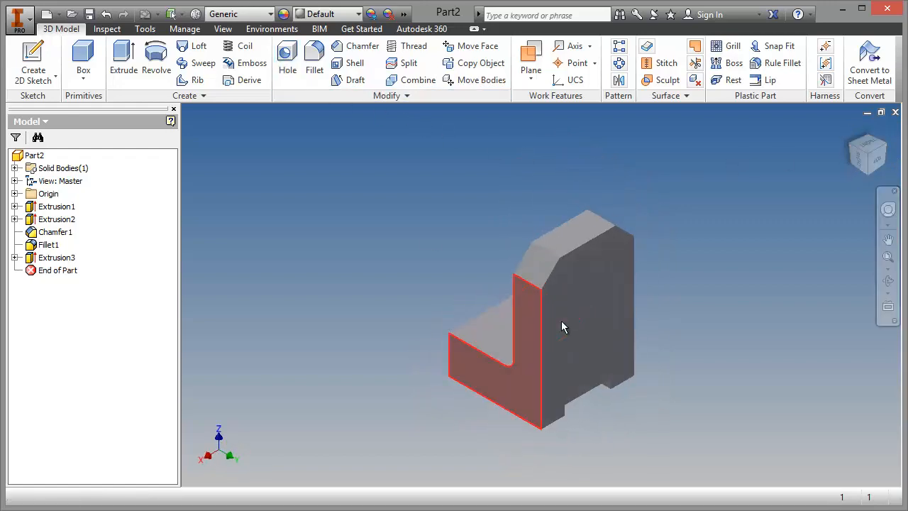
click(287, 64)
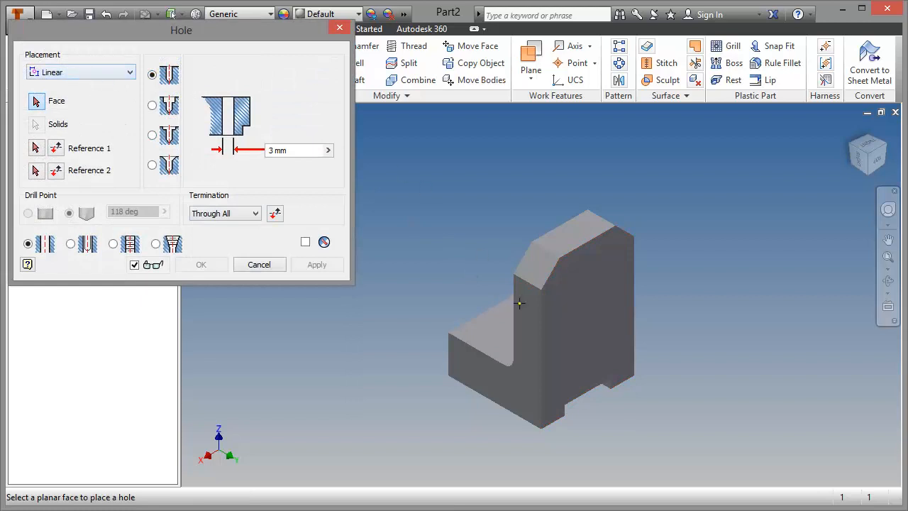
click(582, 293)
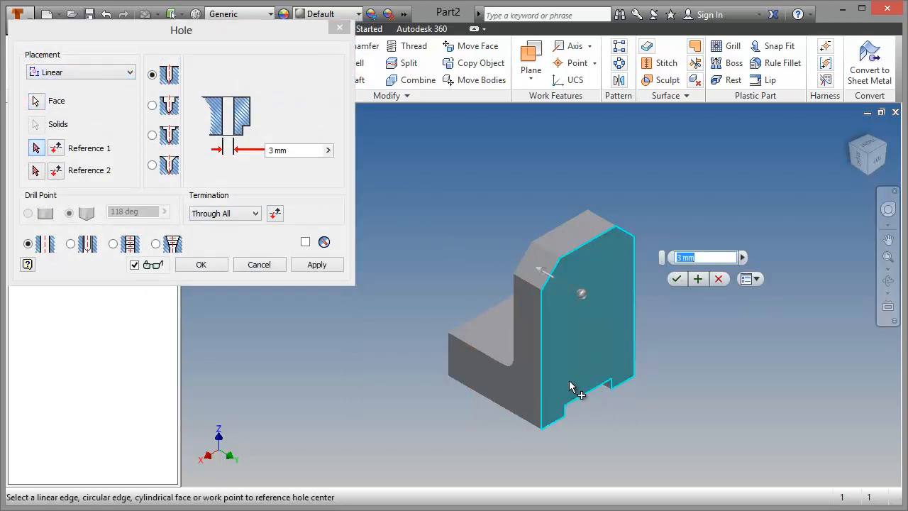
click(542, 370)
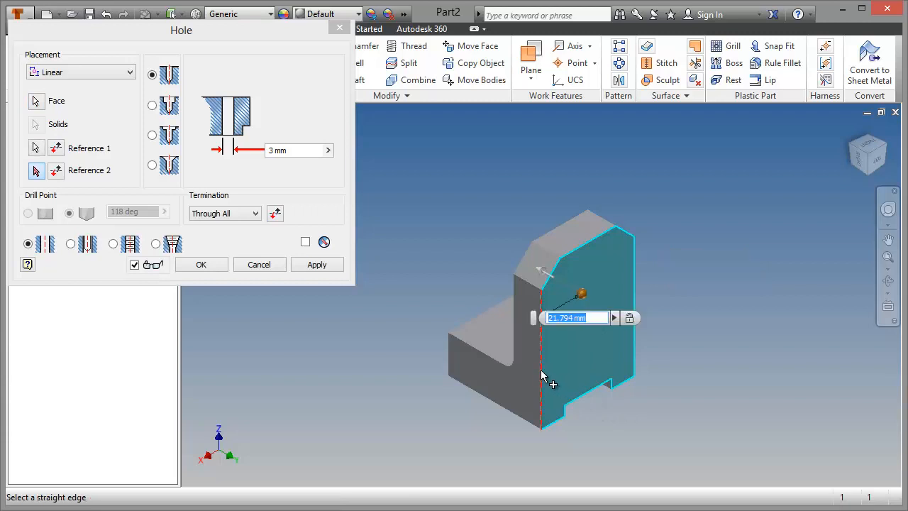
text(25)
key(Return)
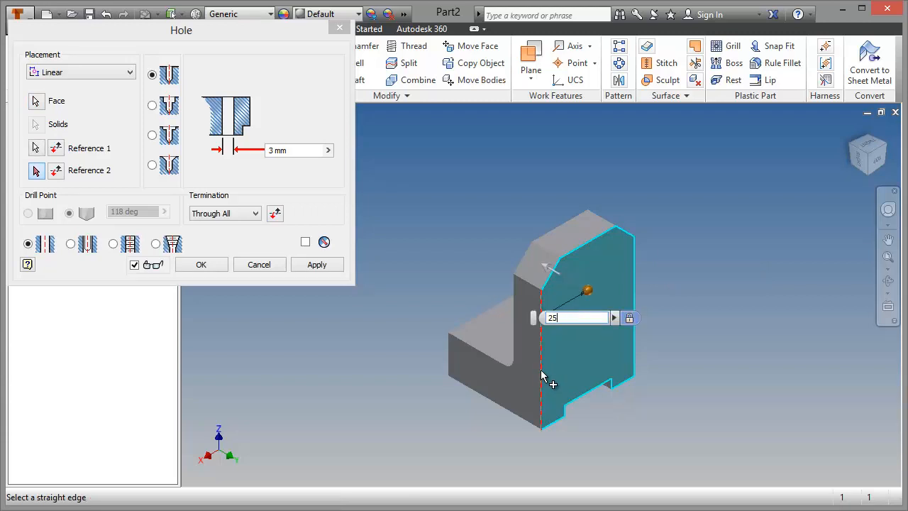
click(554, 427)
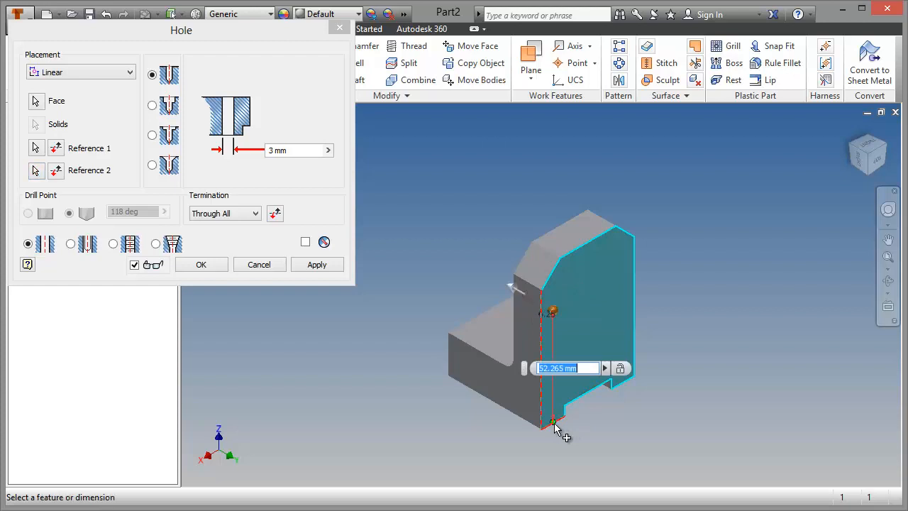
text(55)
key(Return)
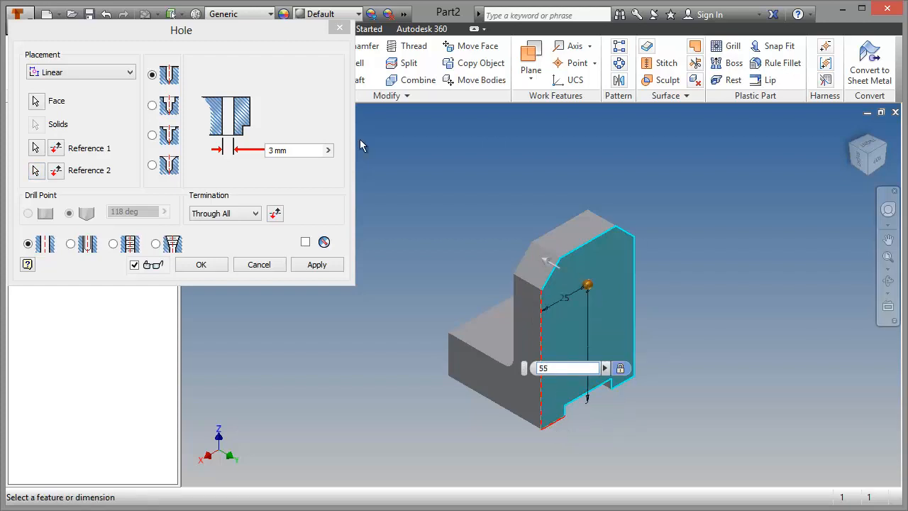
Step: Set the wall hole's diameter to 20 mm and create it with Through All termination
click(251, 149)
text(20)
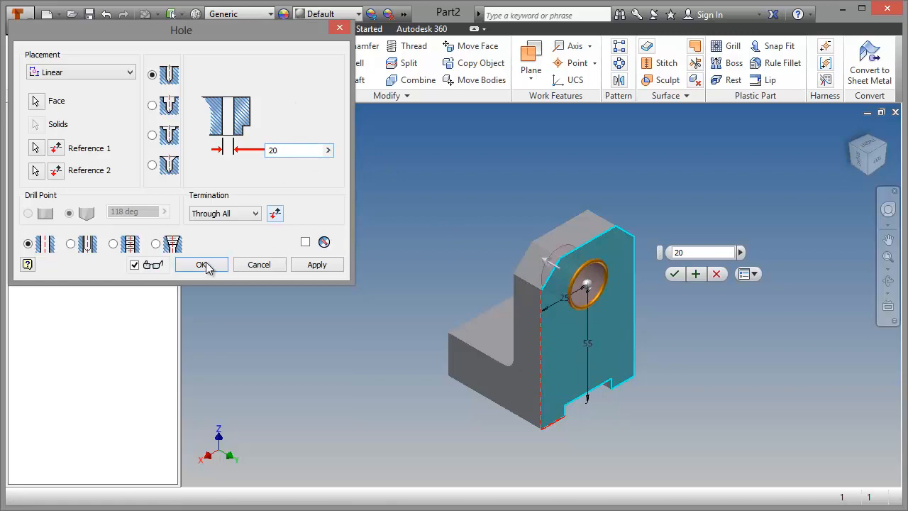
click(316, 265)
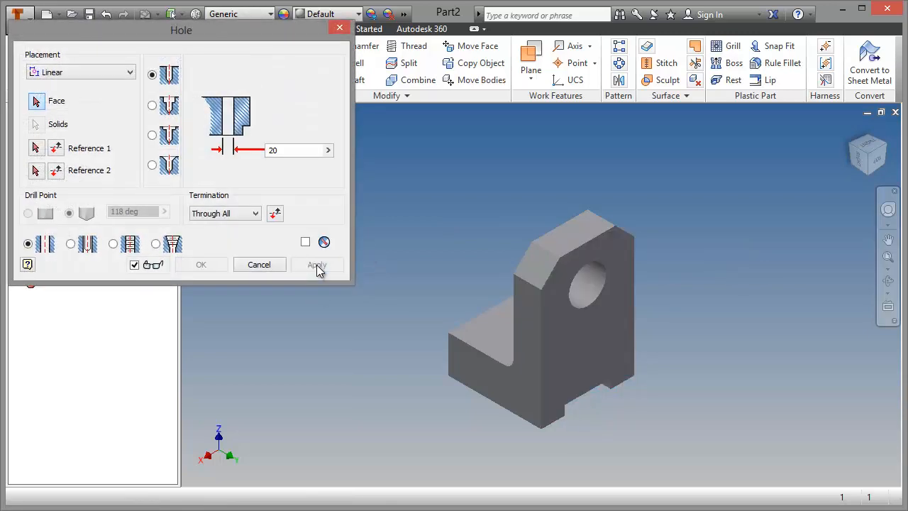
Step: Place a second hole on the base's upper face, 25 mm from the side edge and 35 mm from the bracket's back edge
click(852, 135)
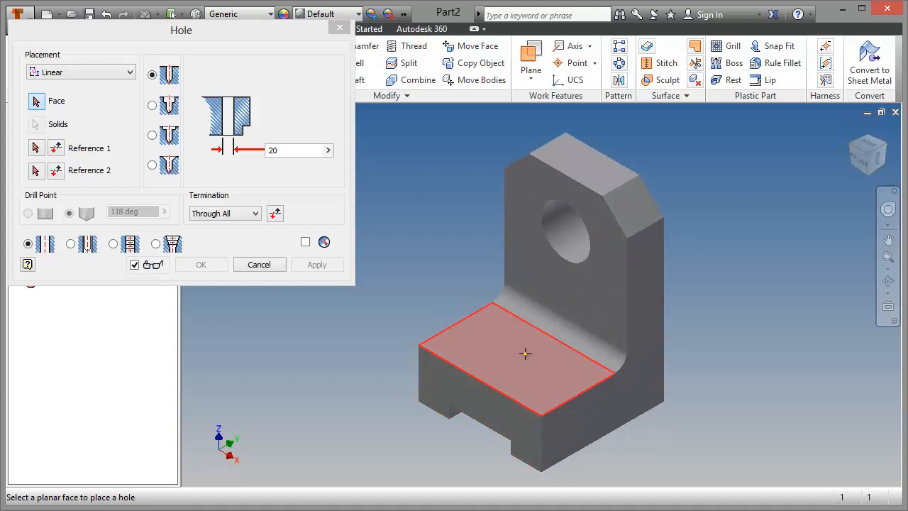
mouse_move(525, 357)
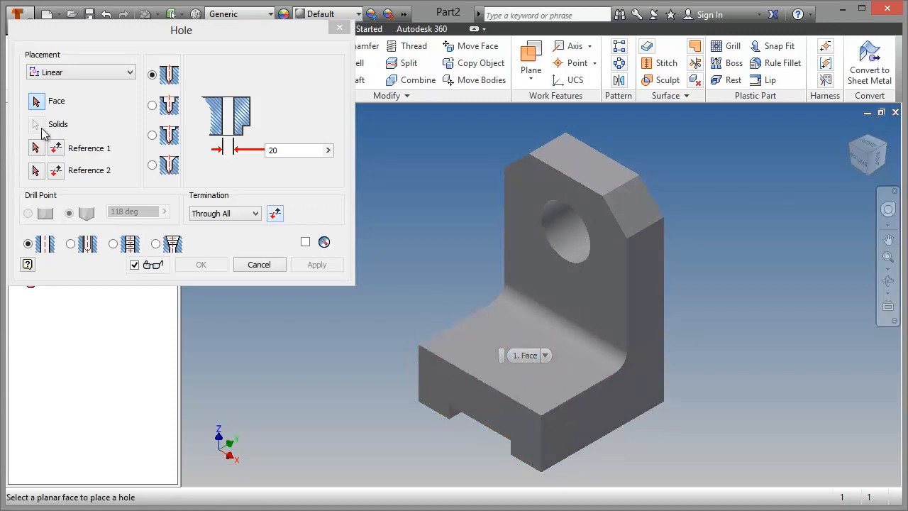
click(508, 349)
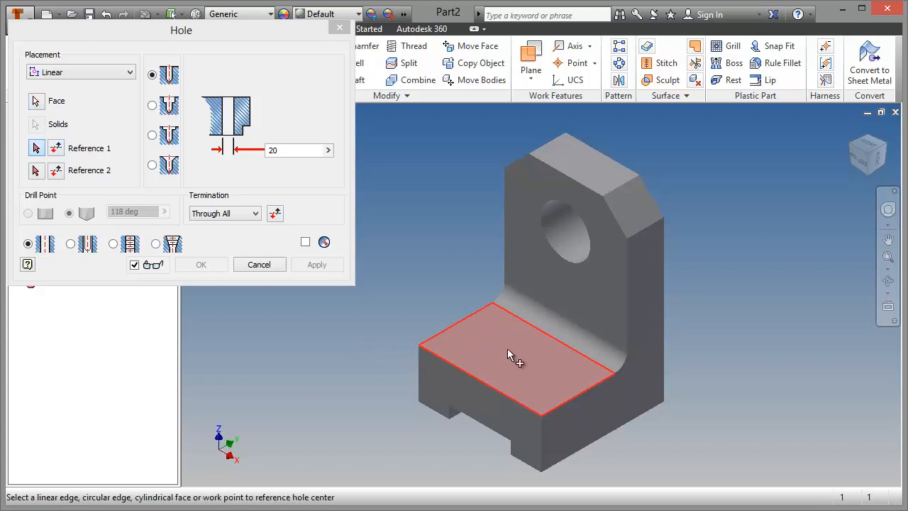
click(558, 410)
text(25)
key(Return)
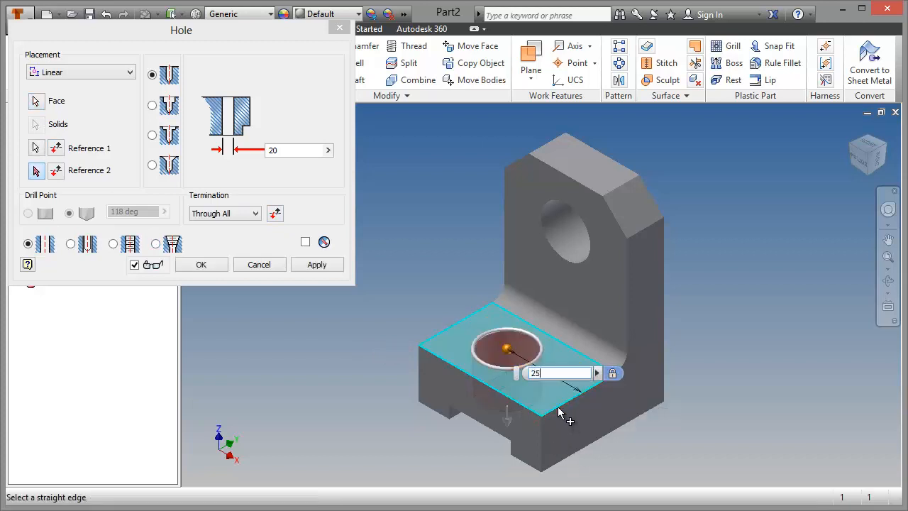
click(652, 397)
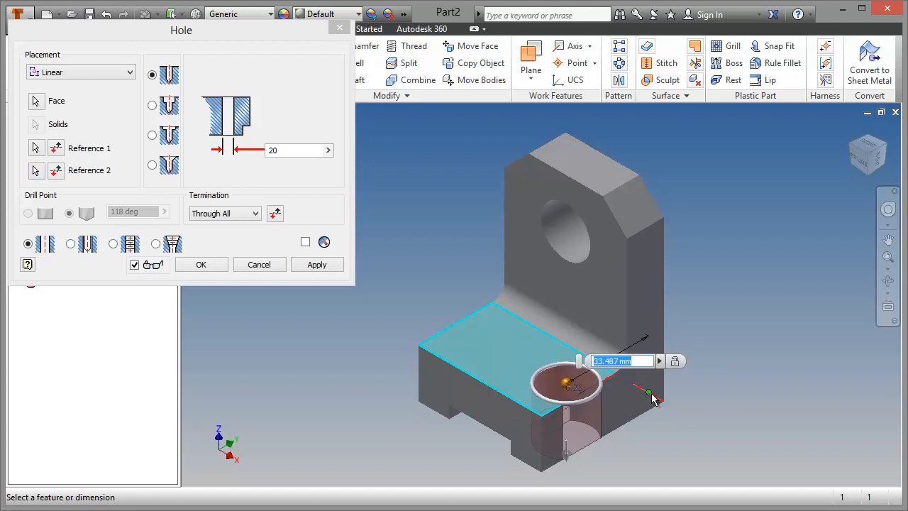
text(35)
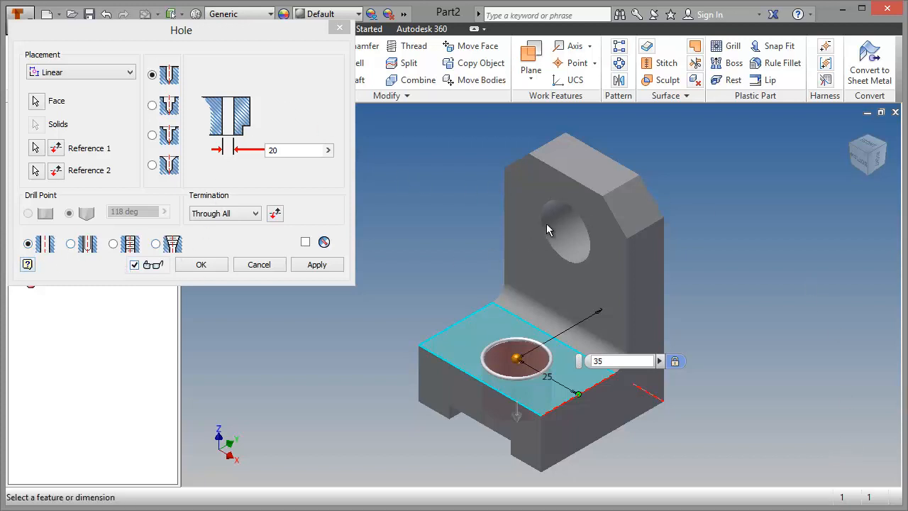
Step: Make the base hole tapped with an ISO Metric profile thread, size 10, designation M10x1.5, at full depth
click(114, 245)
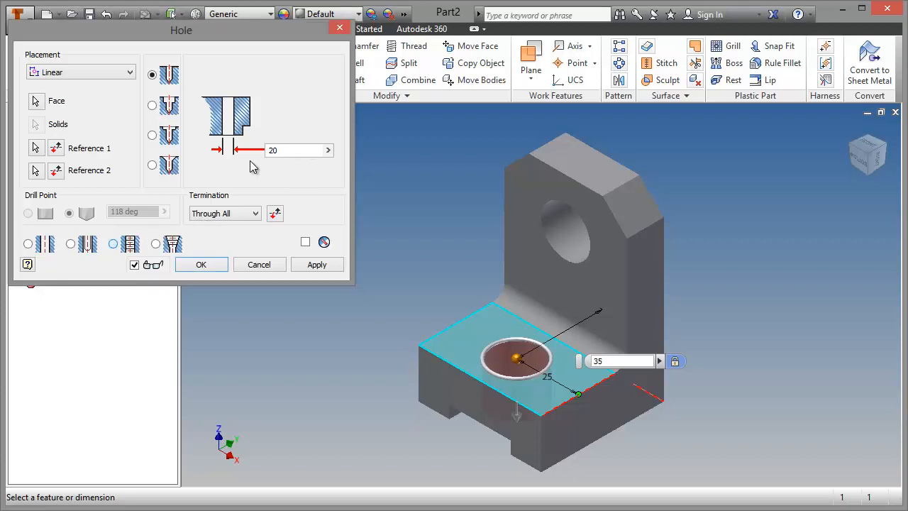
click(115, 245)
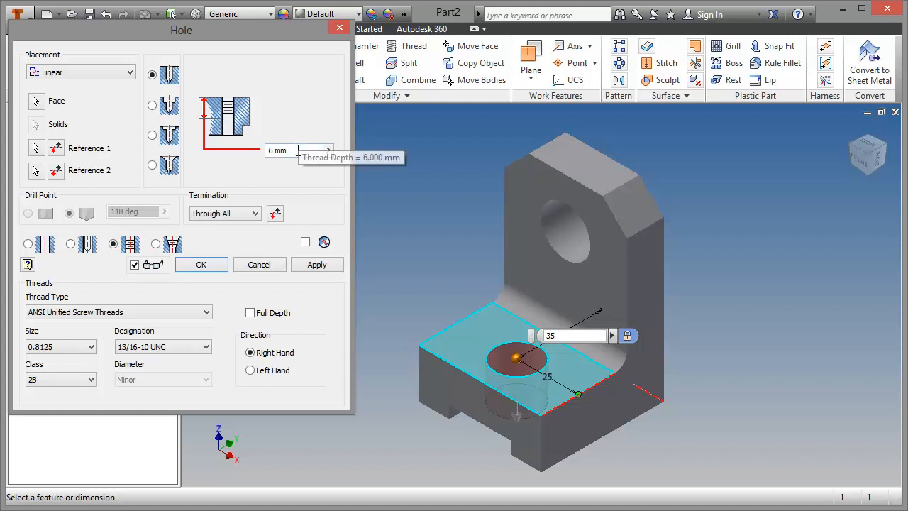
click(139, 314)
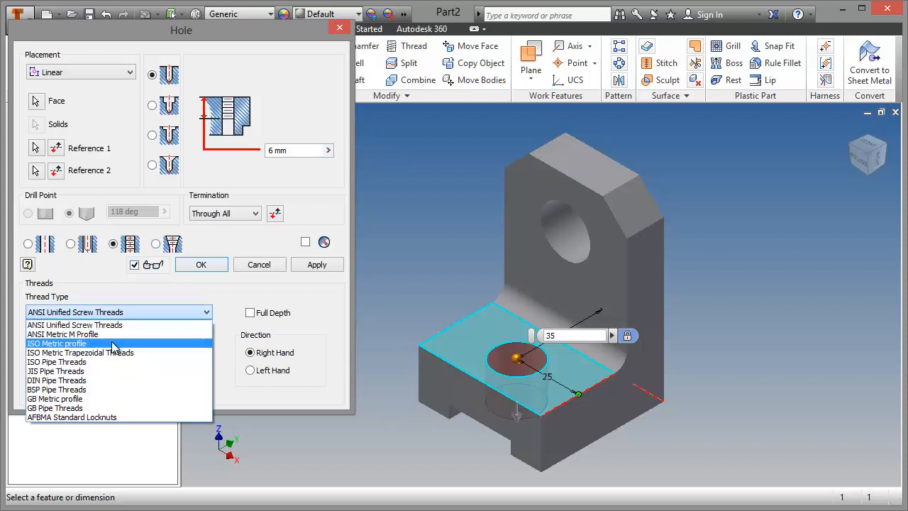
click(113, 346)
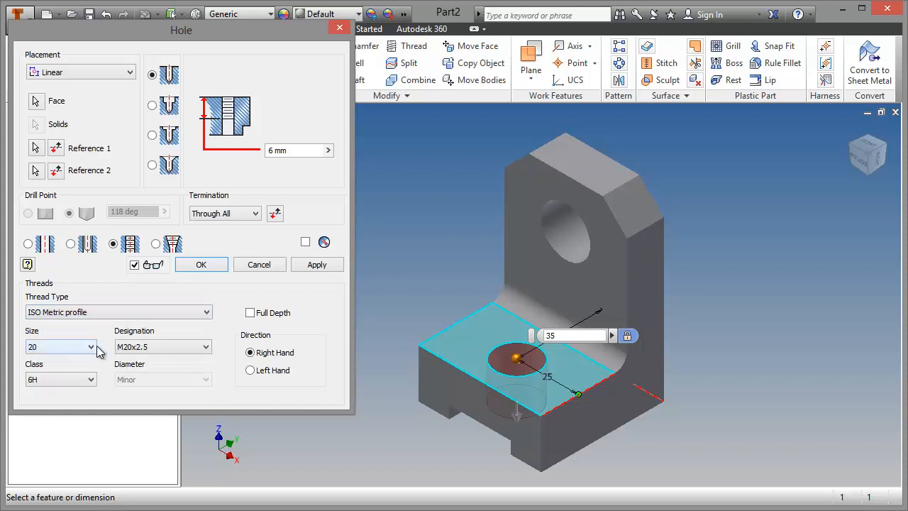
click(91, 346)
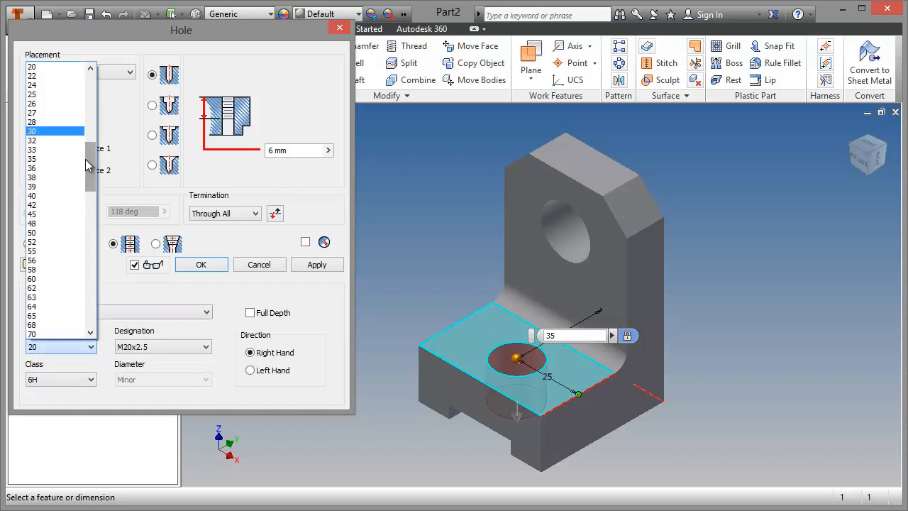
drag(85, 164, 88, 106)
click(50, 163)
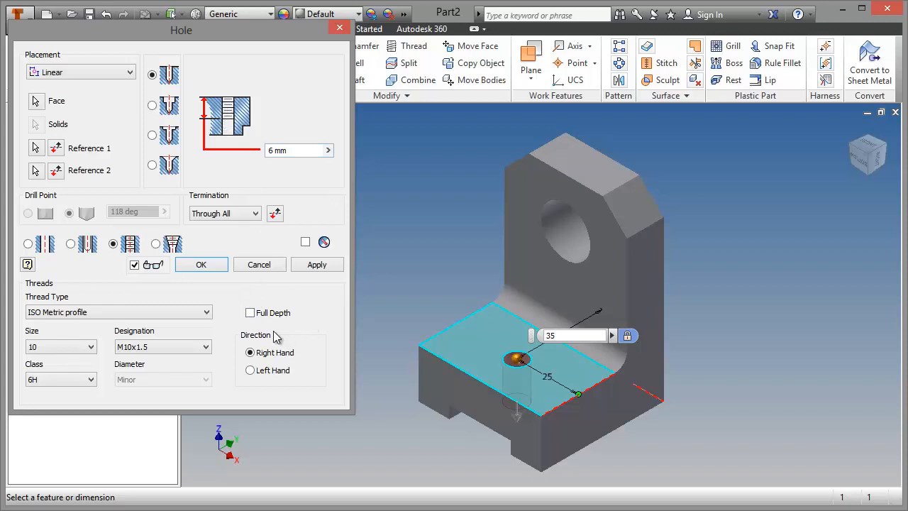
click(250, 313)
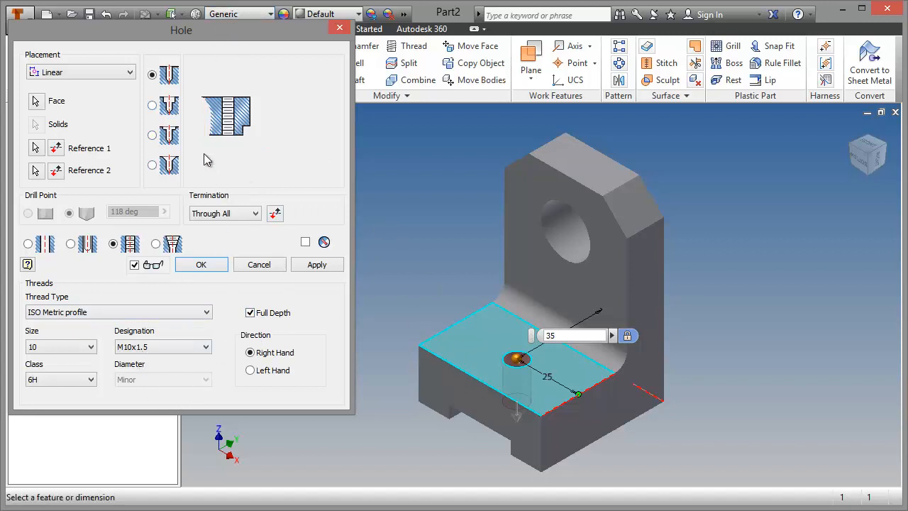
Step: Add a counterbore 16 mm in diameter and 5 mm deep to the base hole, create it and end the Hole command
click(153, 106)
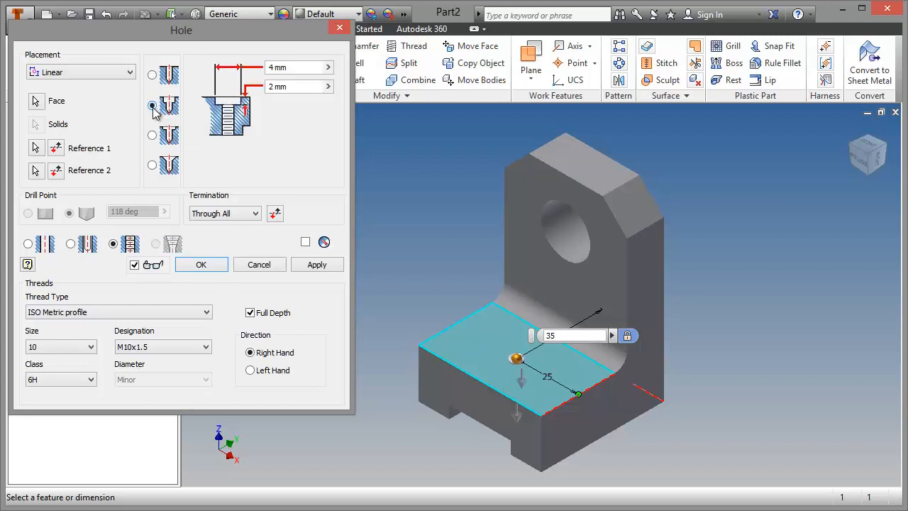
click(274, 67)
text(16)
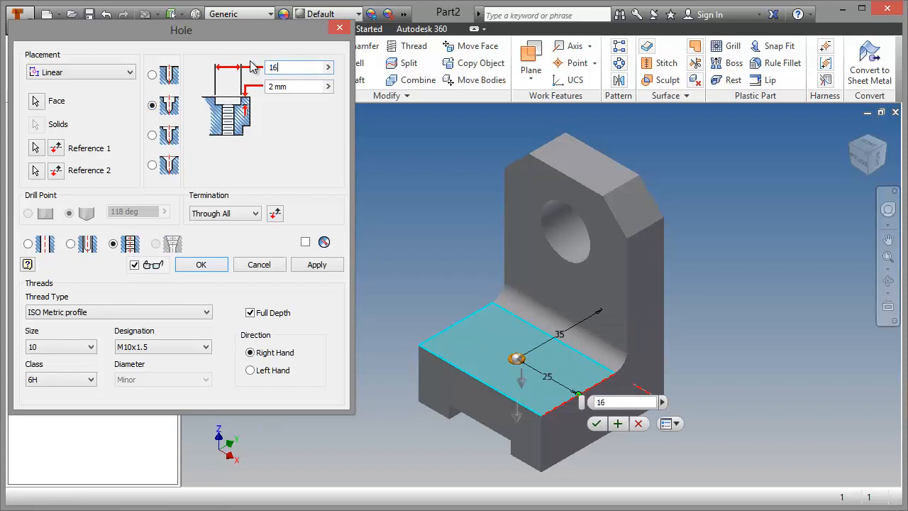
key(Tab)
text(5)
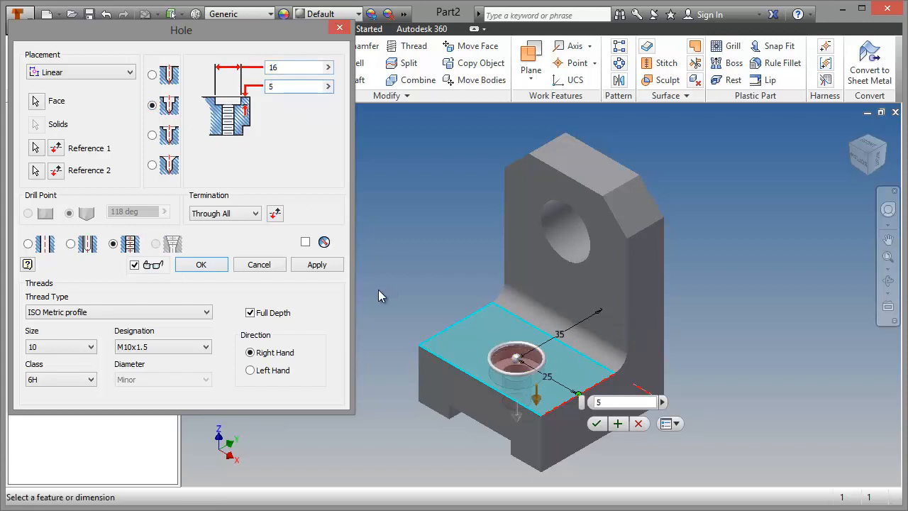
click(317, 267)
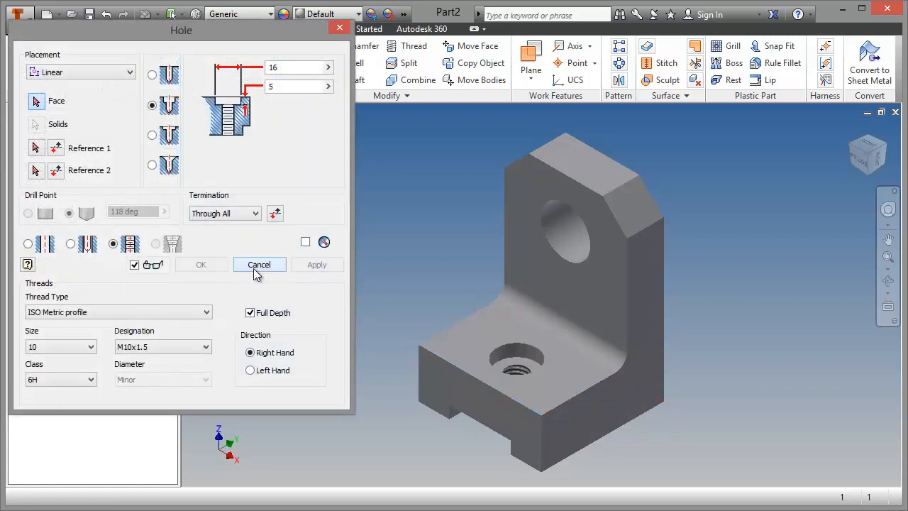
click(255, 268)
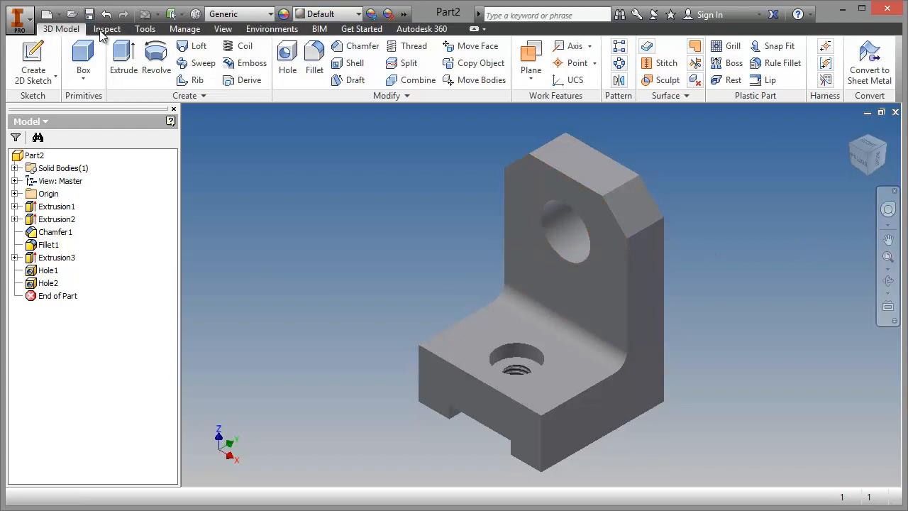
Step: Save the part as Bracket in the Bracket folder
key(ctrl+s)
text(B)
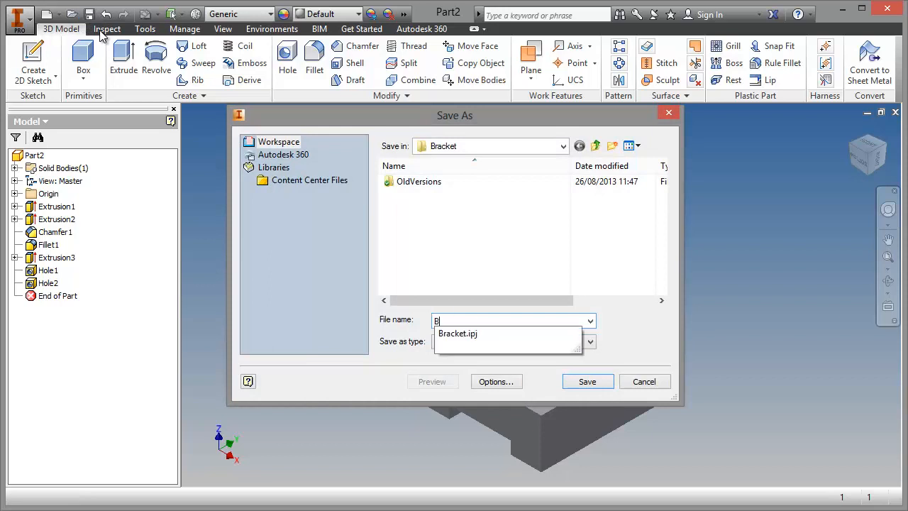
text(ravc)
click(570, 382)
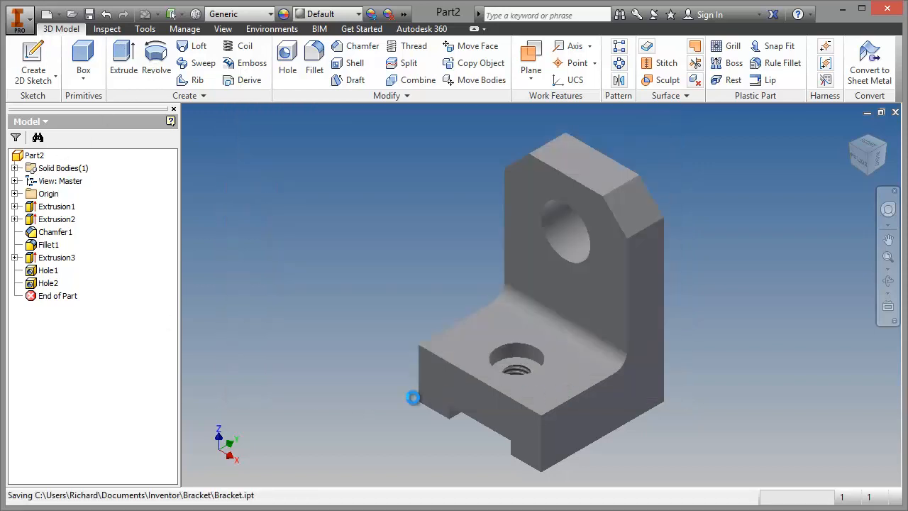